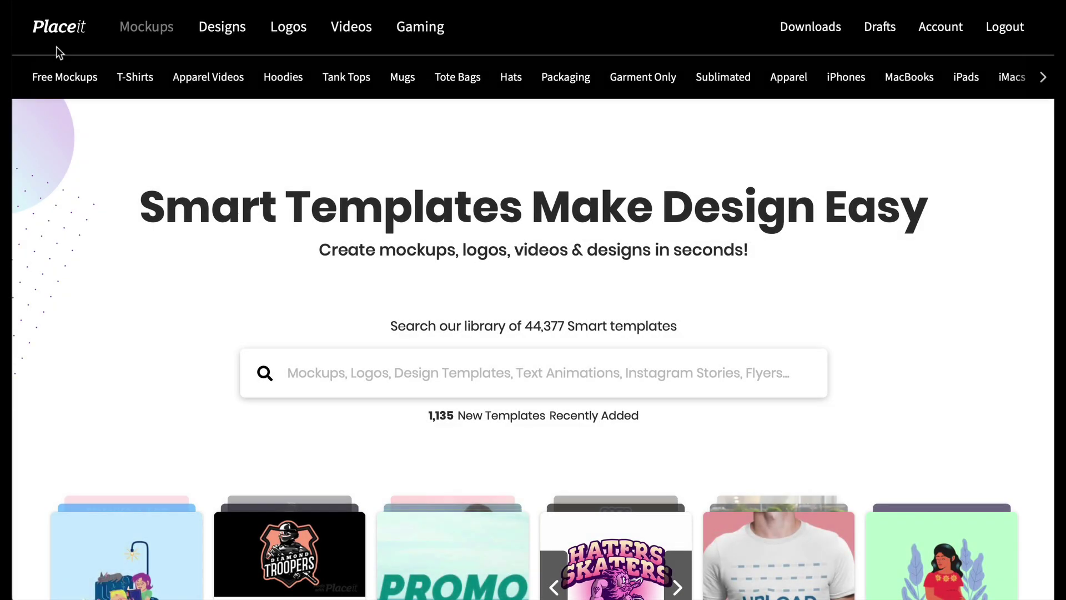
- Browse the gaming OBS Stream Overlays templates and open "Twitch Overlay Maker with Dripping Paint Effect Panels"
{"action": "mouse_move", "coordinate": [418, 28]}
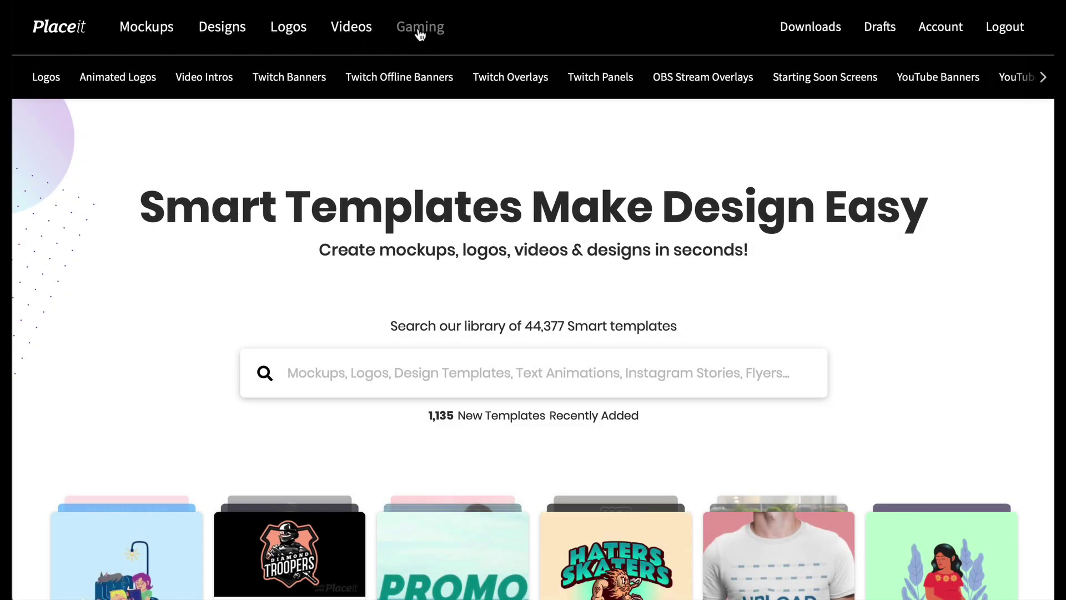
{"action": "left_click", "coordinate": [696, 90]}
{"action": "scroll", "coordinate": [22, 448], "scroll_direction": "down", "scroll_amount": 6}
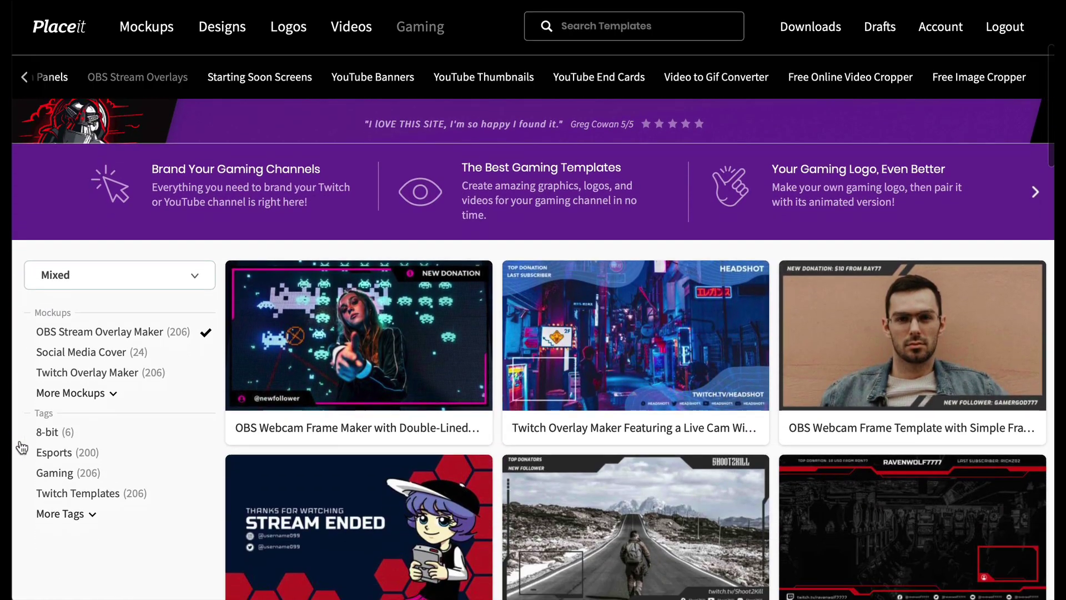
{"action": "scroll", "coordinate": [22, 447], "scroll_direction": "down", "scroll_amount": 10}
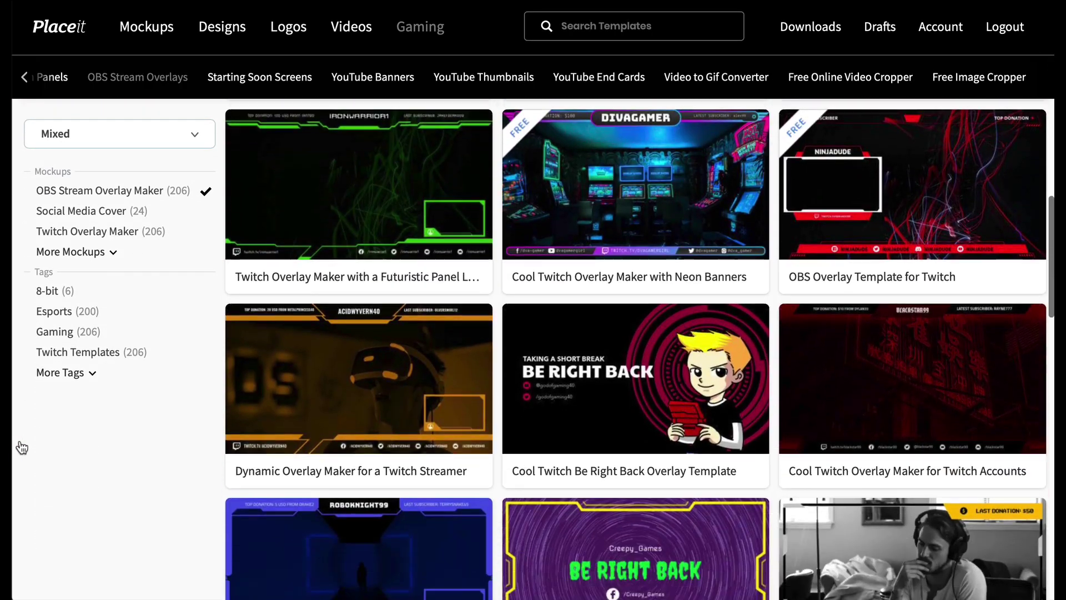
{"action": "scroll", "coordinate": [21, 448], "scroll_direction": "down", "scroll_amount": 10}
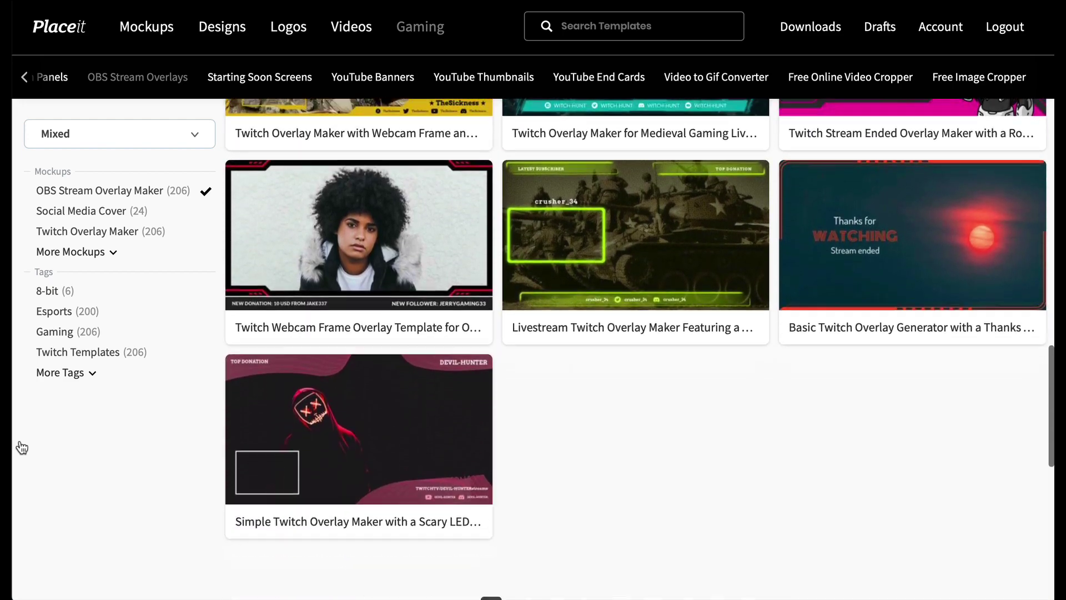
{"action": "left_click", "coordinate": [522, 555]}
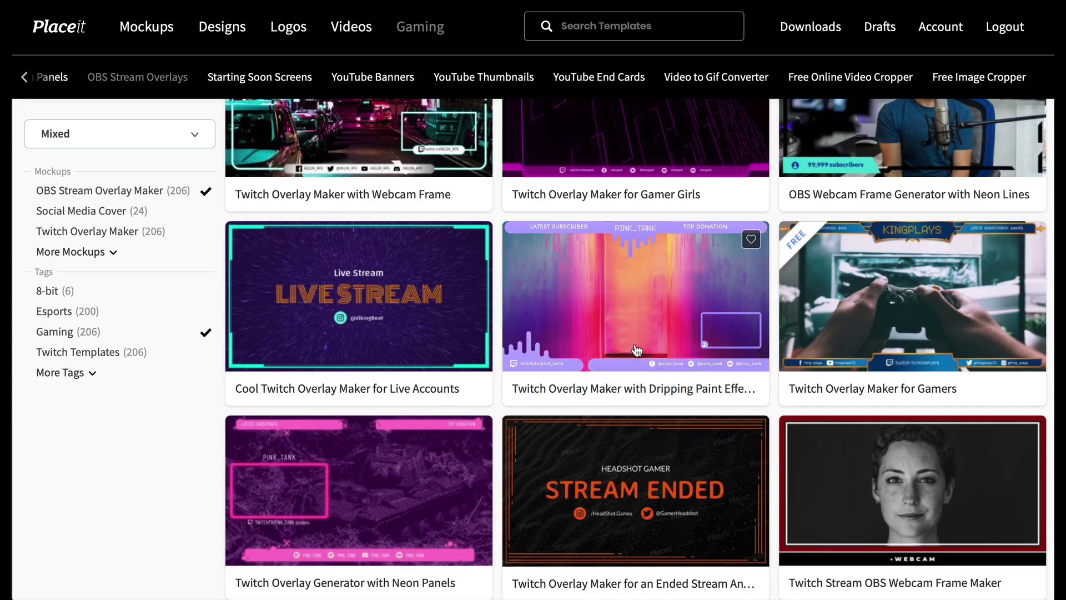
{"action": "left_click", "coordinate": [597, 388]}
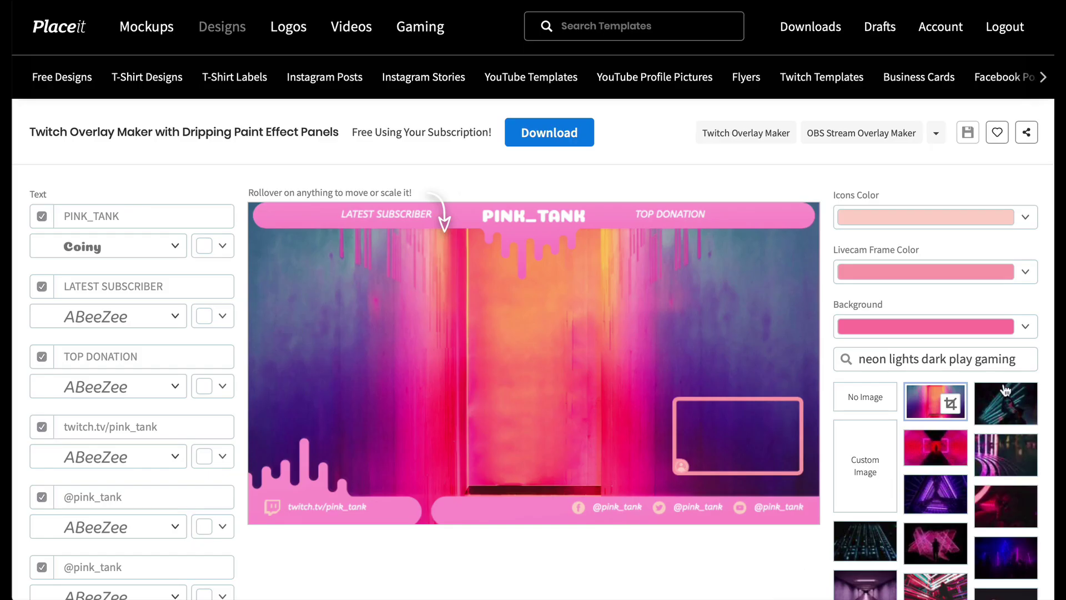
- Try the teal-lit portrait of a woman in sunglasses and the pink neon corridor as the overlay background
{"action": "left_click", "coordinate": [1013, 409]}
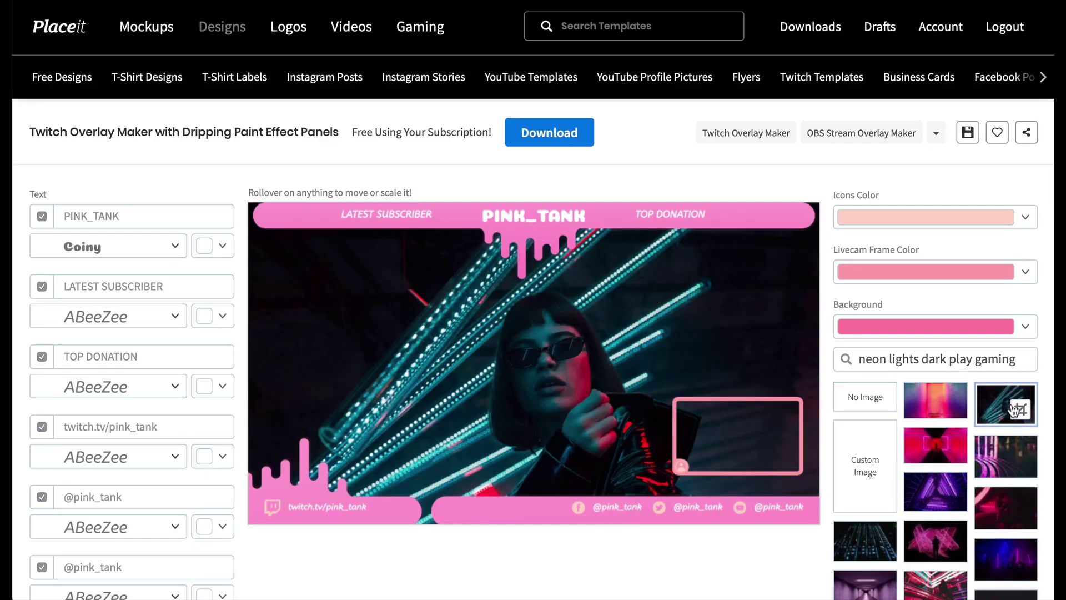
{"action": "left_click", "coordinate": [946, 452]}
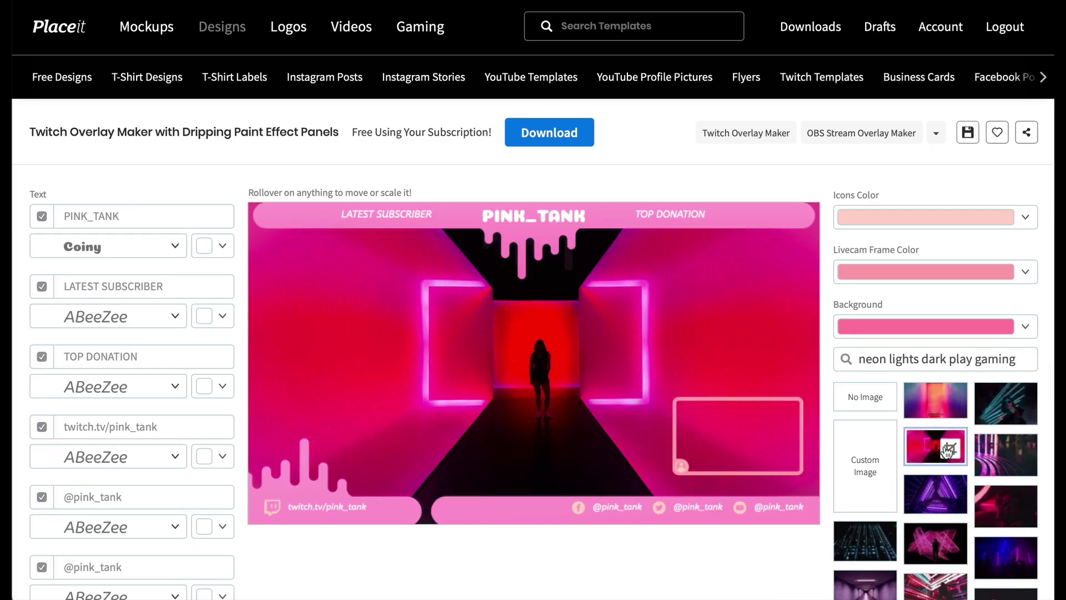
- Copy the background search phrase, then replace it with a search for "galaxy"
{"action": "left_click_drag", "start_coordinate": [1018, 359], "coordinate": [849, 359]}
{"action": "key", "text": "ctrl+c"}
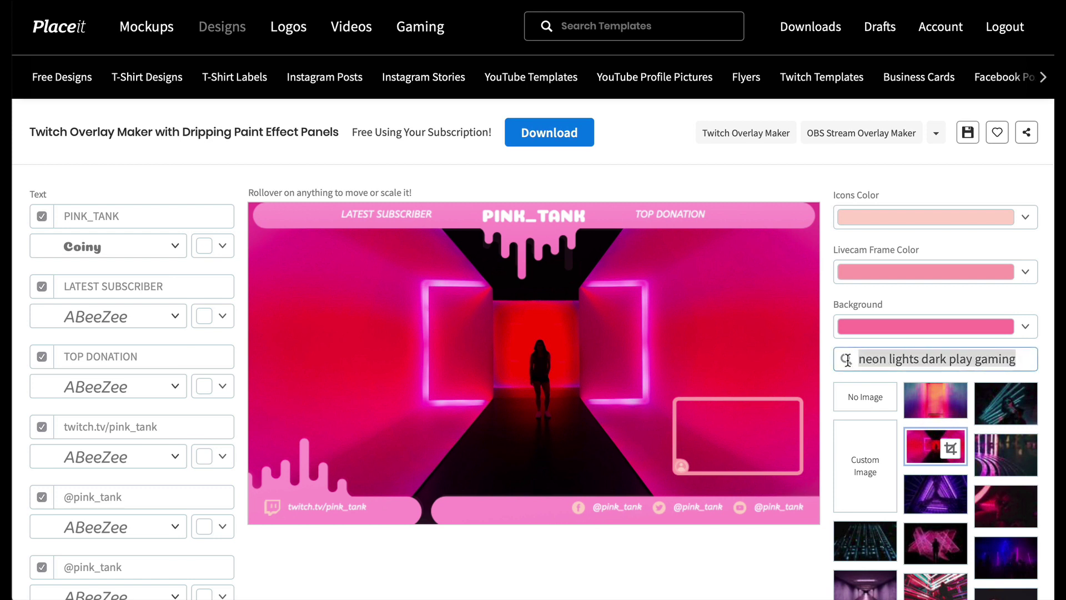
{"action": "key", "text": "BackSpace"}
{"action": "type", "text": "gal"}
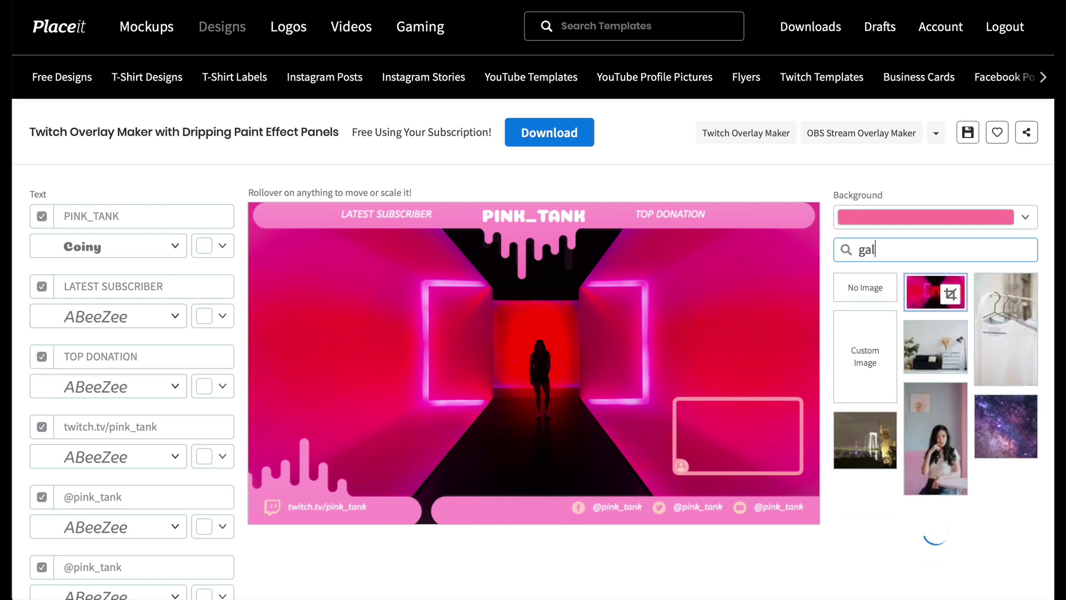
{"action": "type", "text": "axy"}
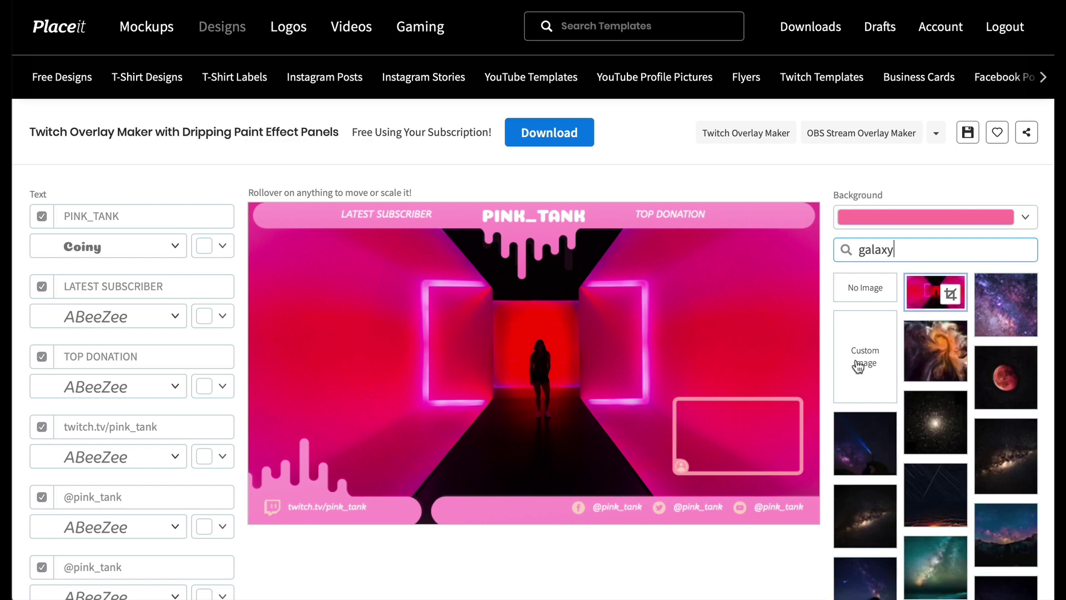
- Try the purple nebula, bright star cluster and blue light beam images as the overlay background
{"action": "left_click", "coordinate": [1010, 303]}
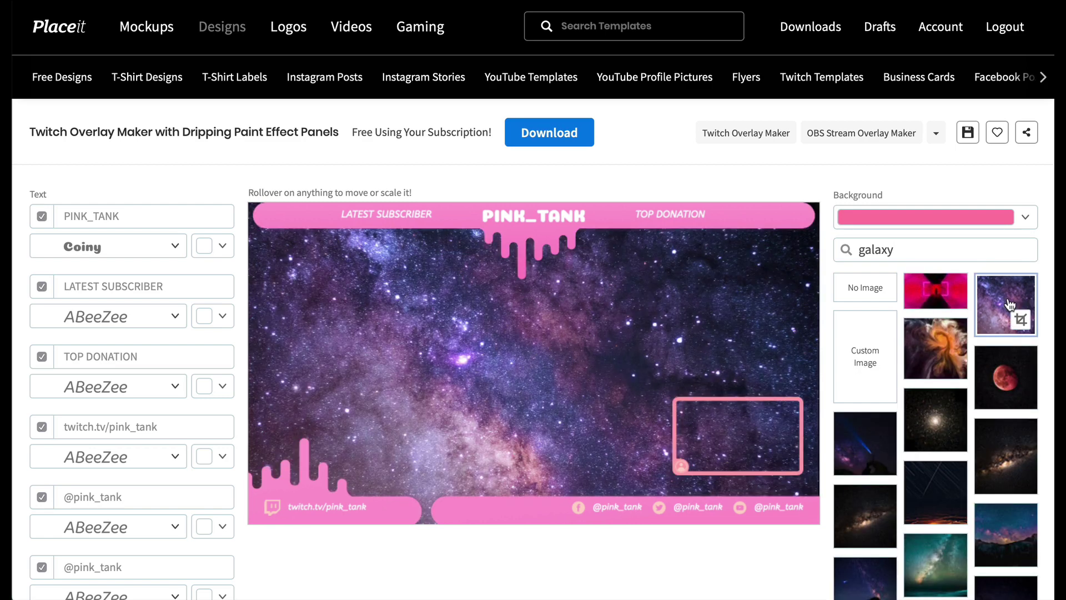
{"action": "left_click", "coordinate": [935, 429]}
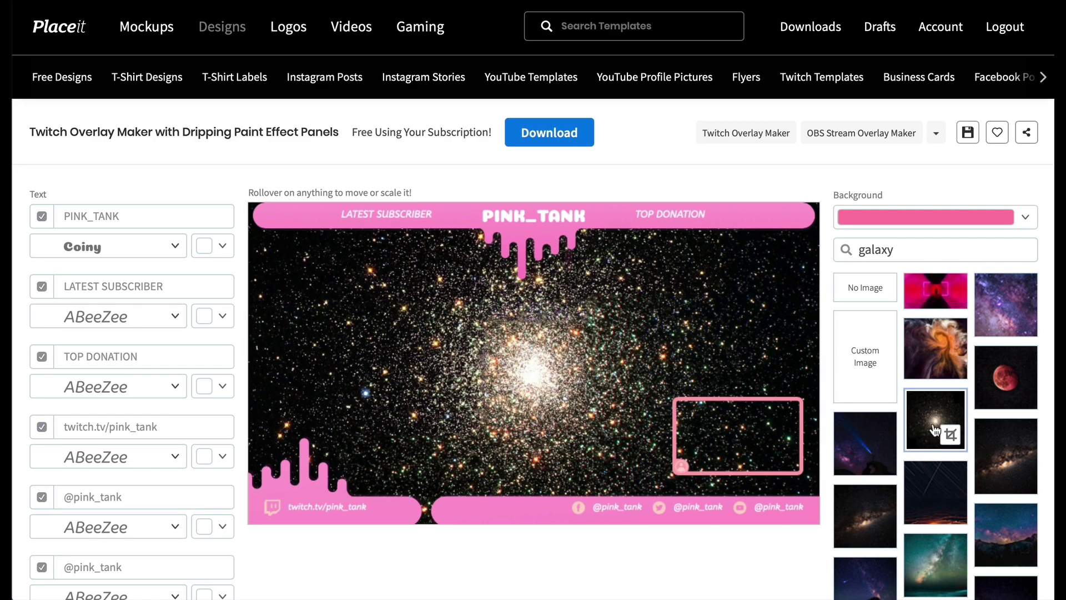
{"action": "left_click", "coordinate": [868, 462]}
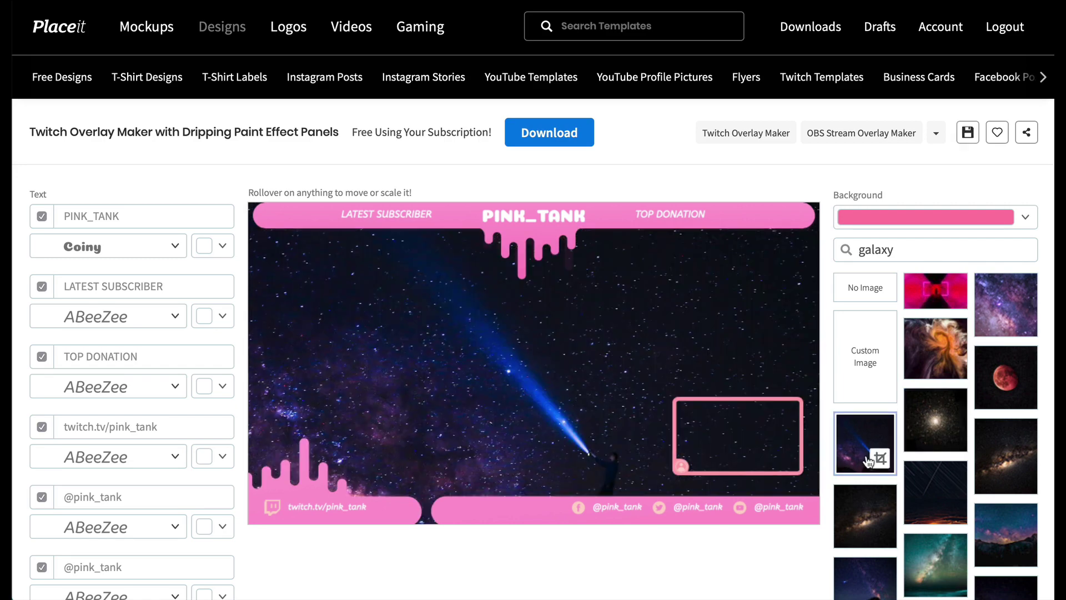
- Upload Placeit_OBS_bkg.jpg as a custom background, enlarging it slightly to fill the frame, and crop it
{"action": "left_click", "coordinate": [864, 391]}
{"action": "left_click", "coordinate": [226, 40]}
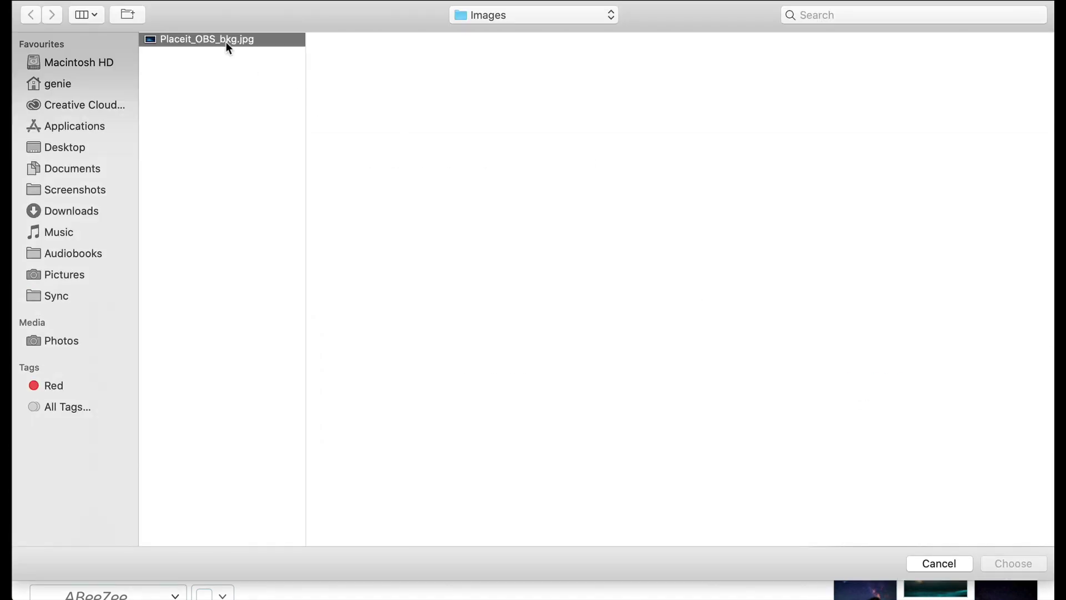
{"action": "left_click", "coordinate": [1010, 556]}
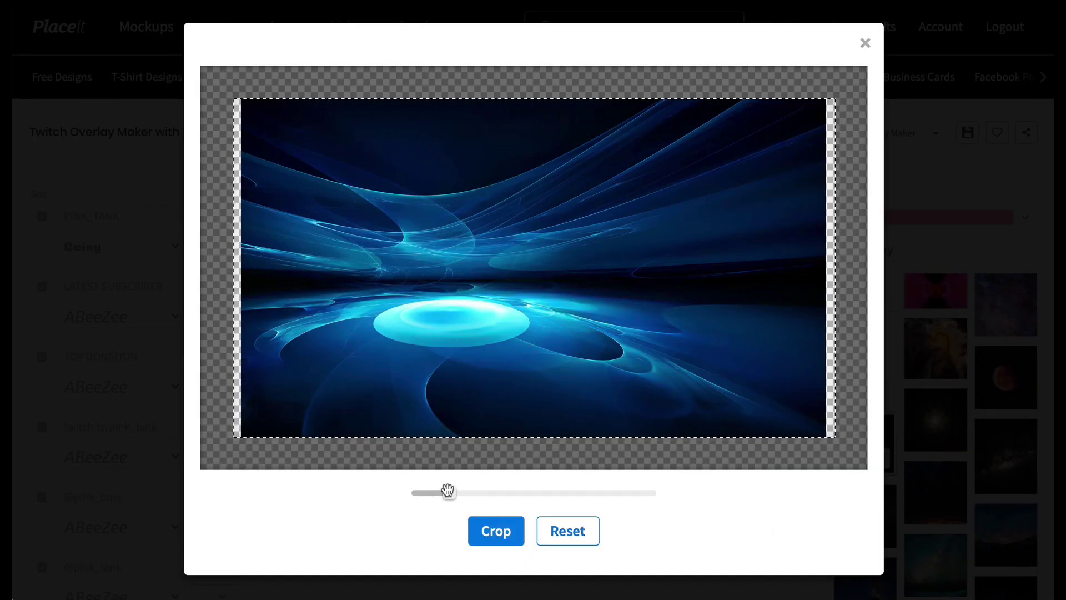
{"action": "left_click_drag", "start_coordinate": [448, 493], "coordinate": [454, 492]}
{"action": "left_click", "coordinate": [496, 530]}
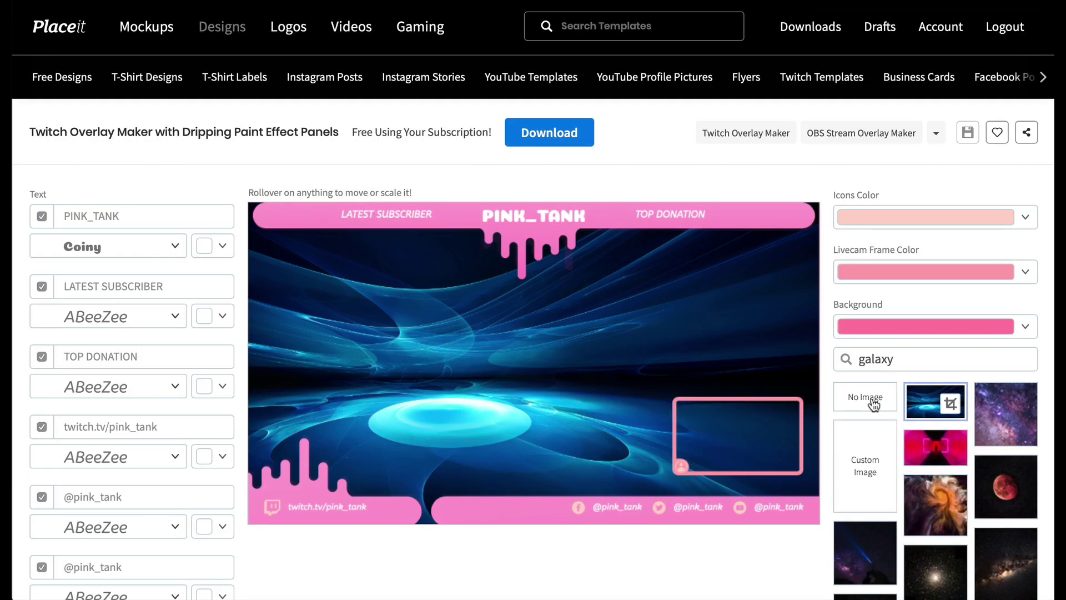
- Remove the background image, try light blue and violet fills, and set the background color to white
{"action": "left_click", "coordinate": [874, 404]}
{"action": "left_click", "coordinate": [1025, 327]}
{"action": "left_click", "coordinate": [939, 378]}
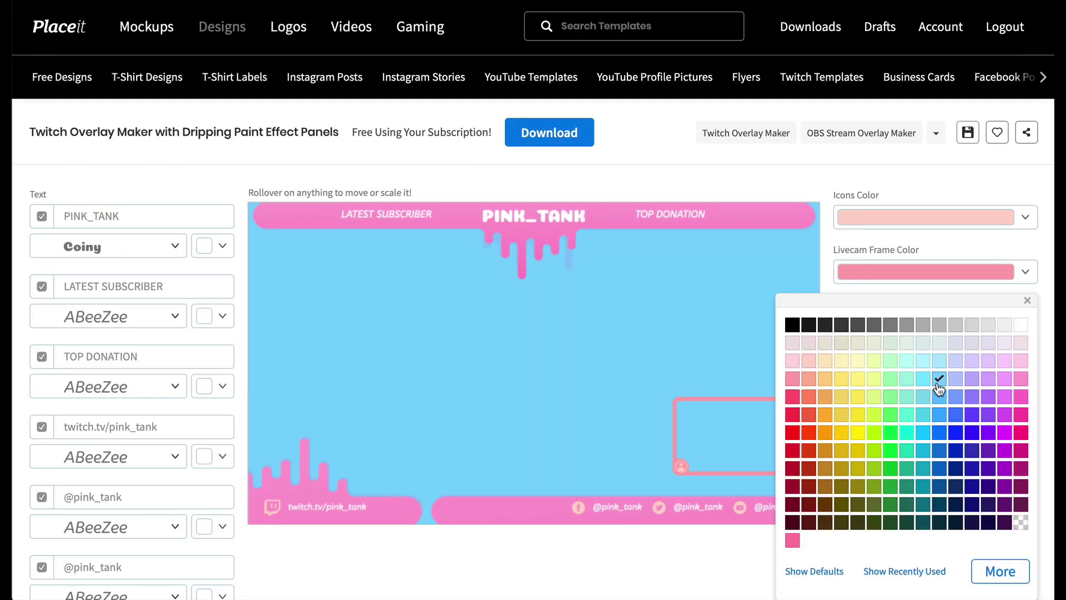
{"action": "left_click", "coordinate": [972, 414]}
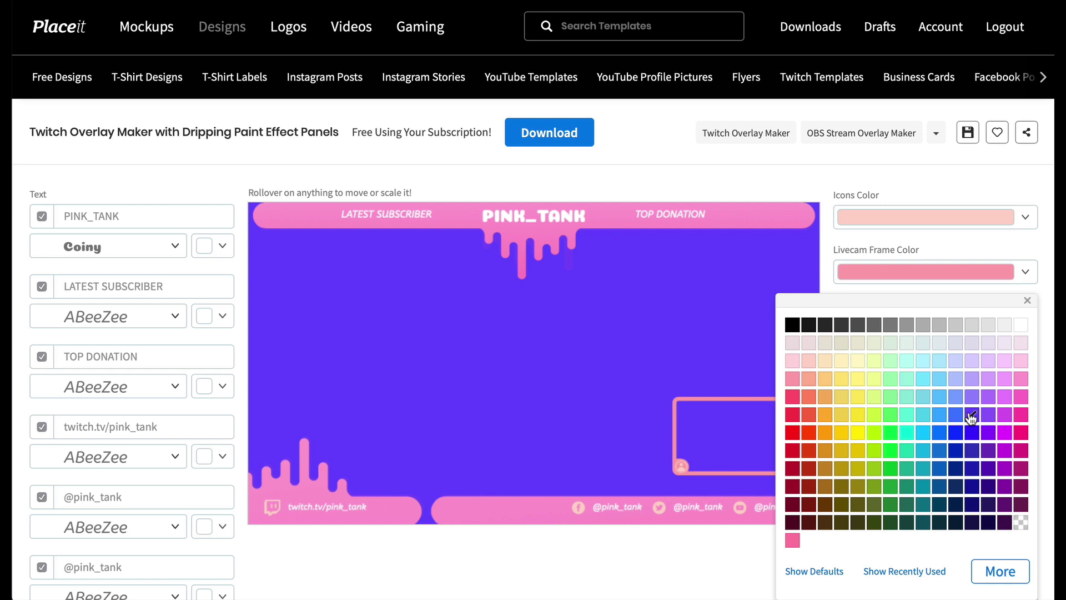
{"action": "left_click", "coordinate": [1020, 325]}
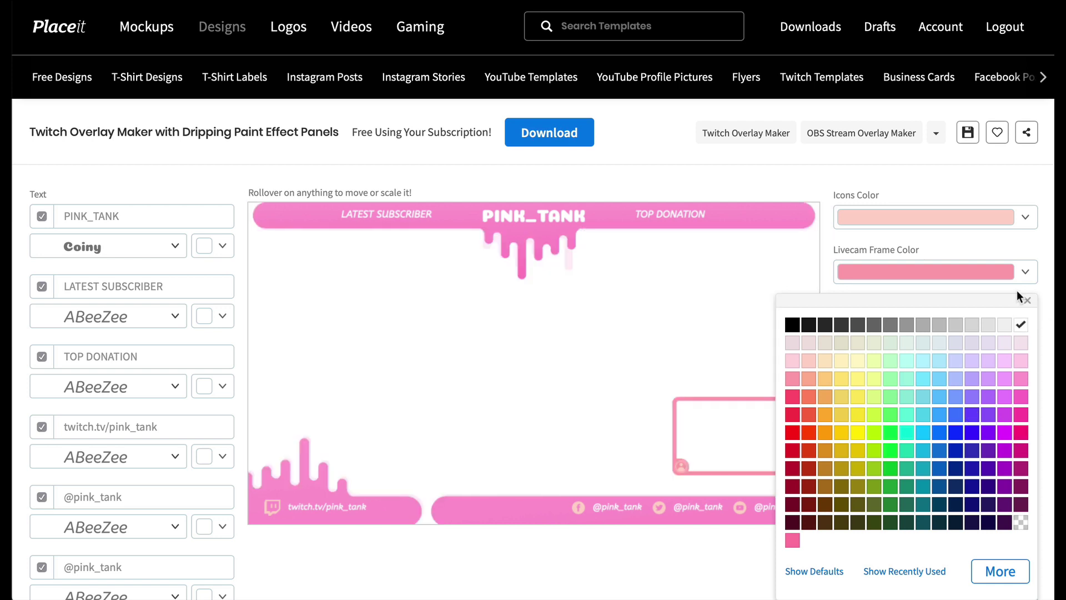
{"action": "left_click", "coordinate": [1026, 303]}
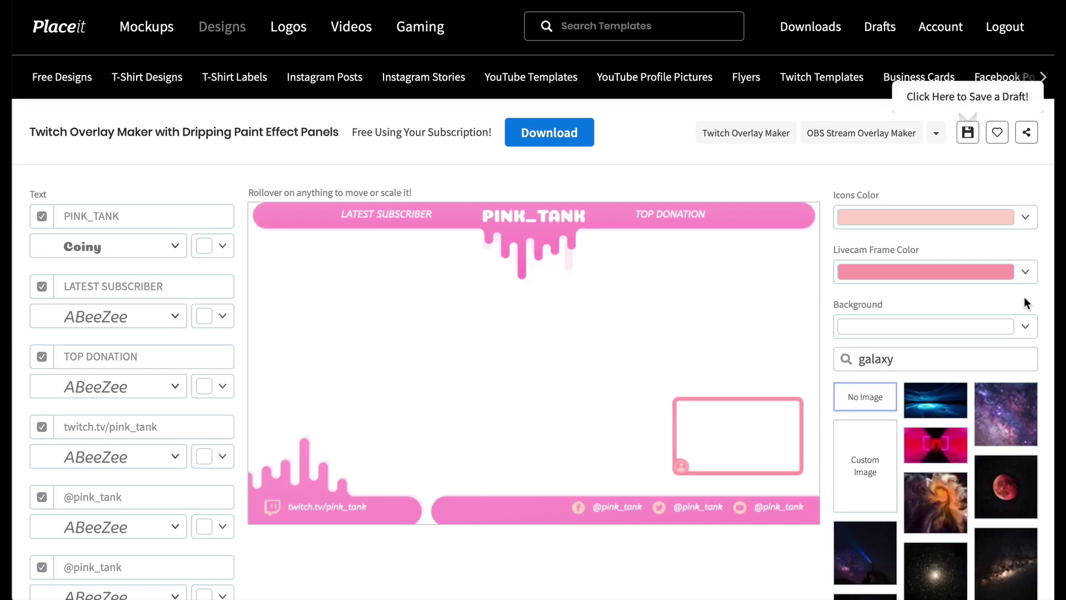
- Search backgrounds for "neon lights dark play gaming" and apply the dark party crowd image with blue and magenta lights
{"action": "left_click", "coordinate": [895, 359]}
{"action": "left_click_drag", "start_coordinate": [895, 360], "coordinate": [833, 361]}
{"action": "key", "text": "ctrl+v"}
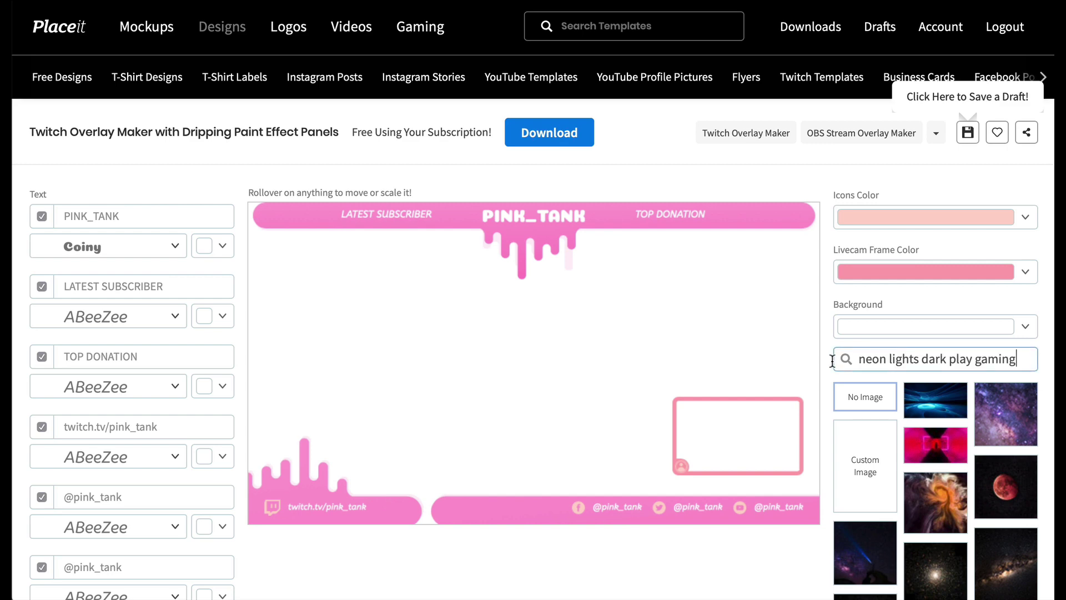
{"action": "left_click", "coordinate": [1008, 555]}
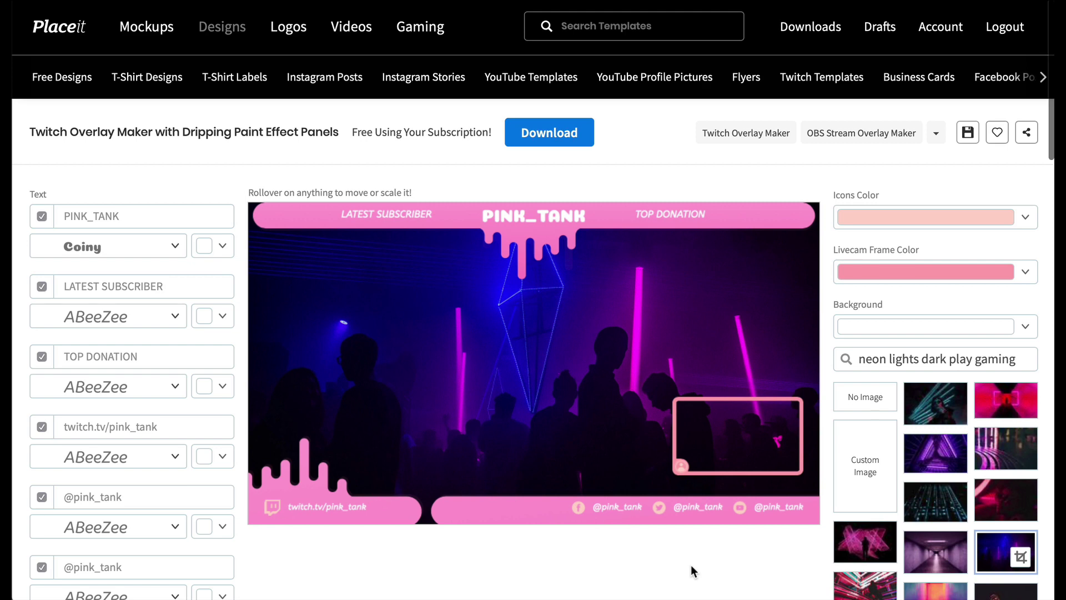
- Change the Overlay Frame color to a deeper, saturated hot pink
{"action": "scroll", "coordinate": [691, 565], "scroll_direction": "down", "scroll_amount": 3}
{"action": "scroll", "coordinate": [691, 565], "scroll_direction": "down", "scroll_amount": 1}
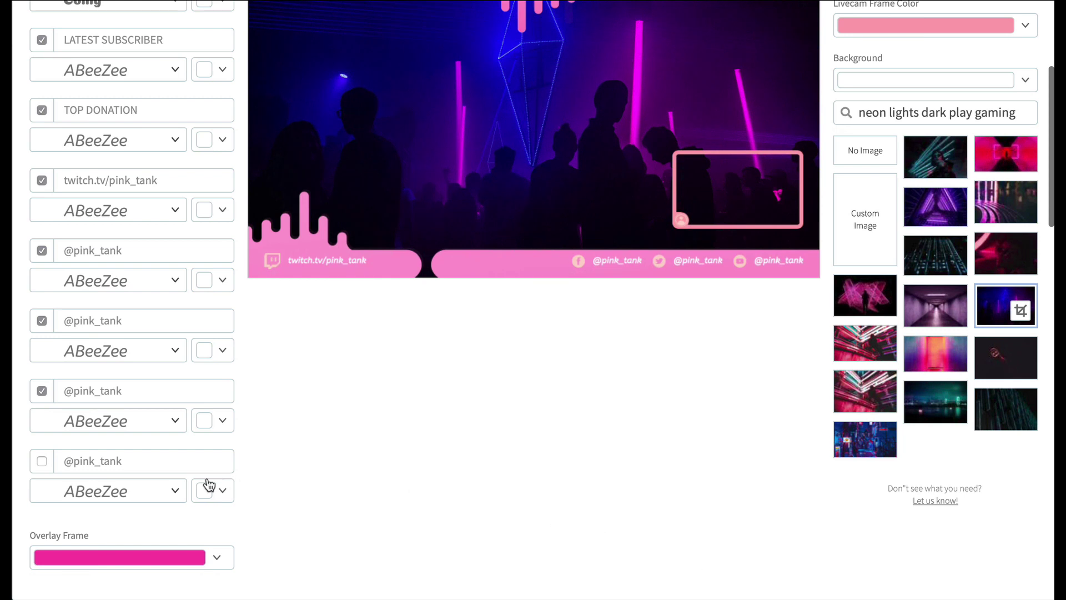
{"action": "left_click", "coordinate": [215, 561]}
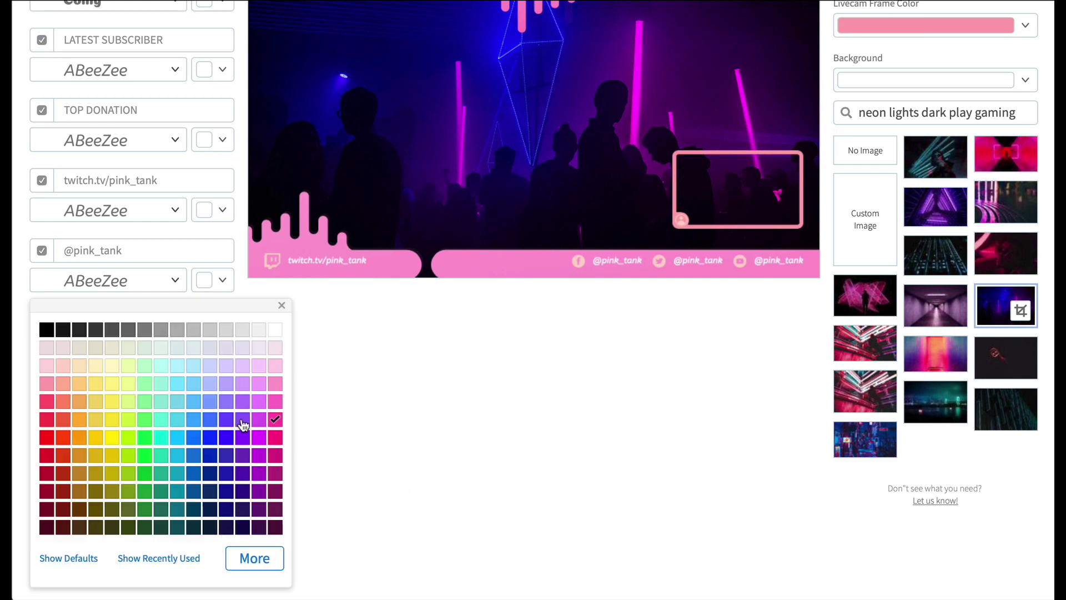
{"action": "left_click", "coordinate": [275, 456]}
{"action": "left_click", "coordinate": [276, 437]}
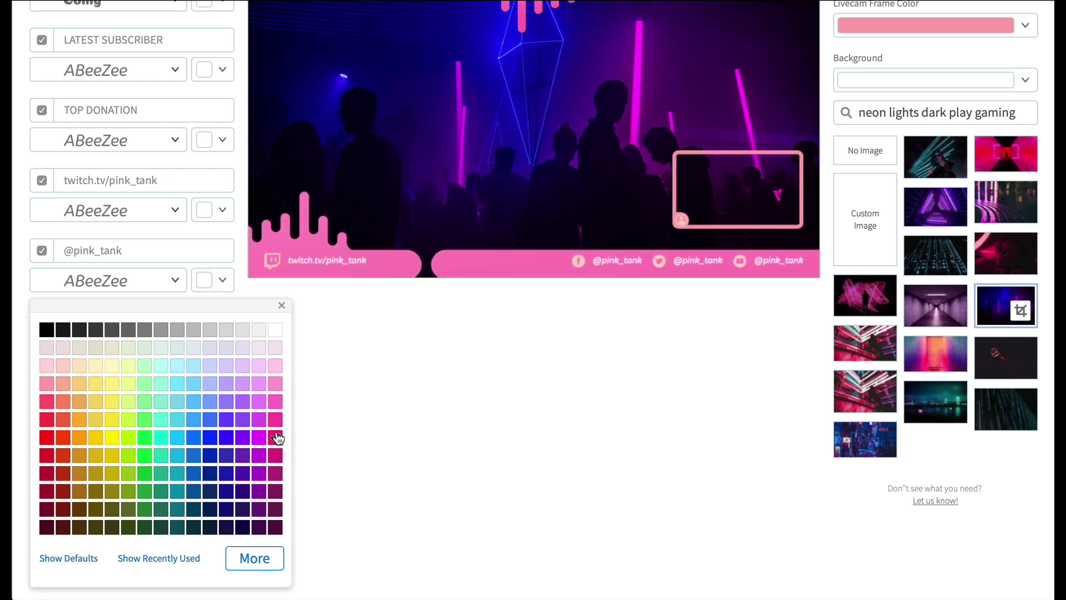
{"action": "left_click", "coordinate": [282, 306]}
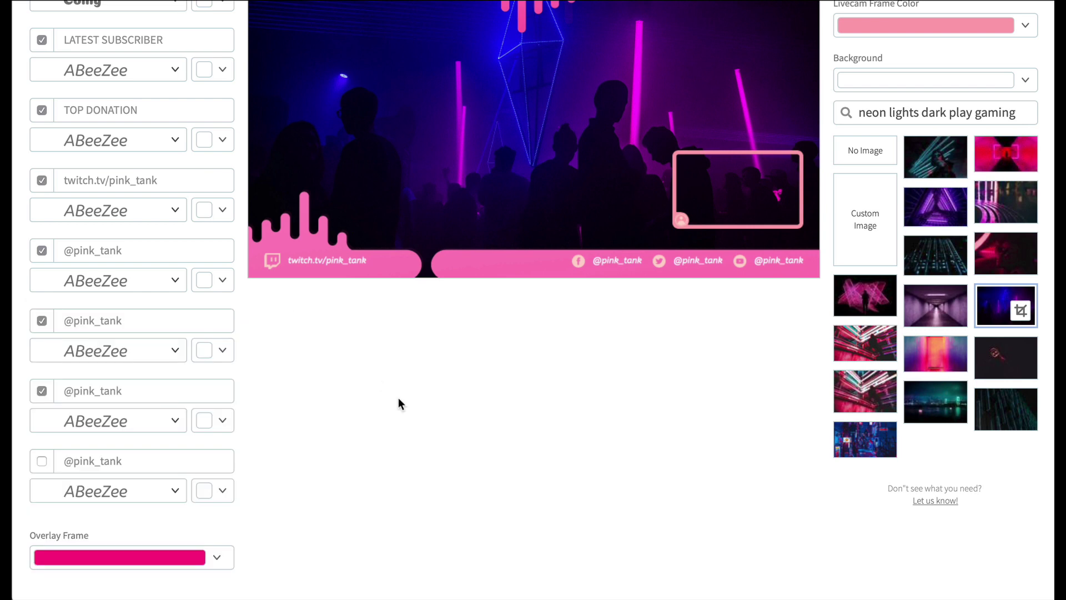
- Try sky blue for the Icons Color, then set it to saturated blue-violet
{"action": "scroll", "coordinate": [398, 399], "scroll_direction": "up", "scroll_amount": 2}
{"action": "scroll", "coordinate": [399, 399], "scroll_direction": "up", "scroll_amount": 3}
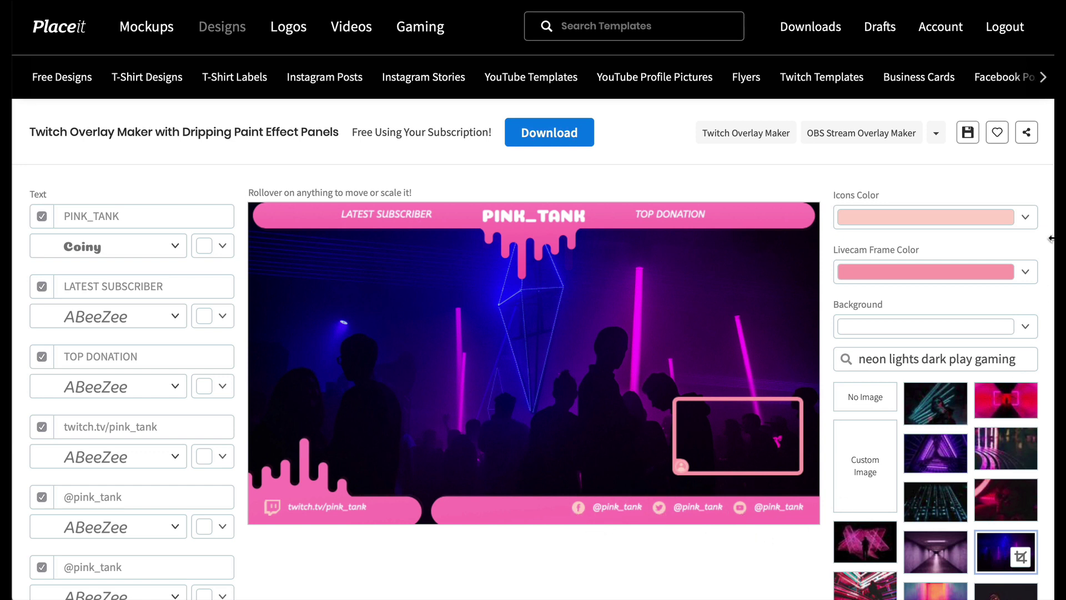
{"action": "left_click", "coordinate": [1027, 217]}
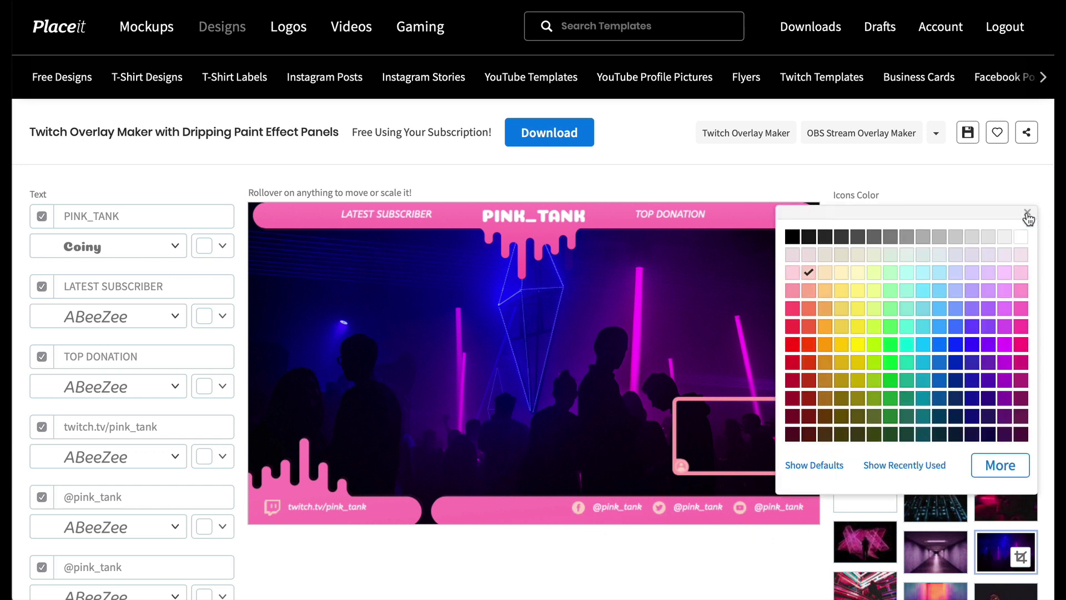
{"action": "left_click", "coordinate": [939, 310]}
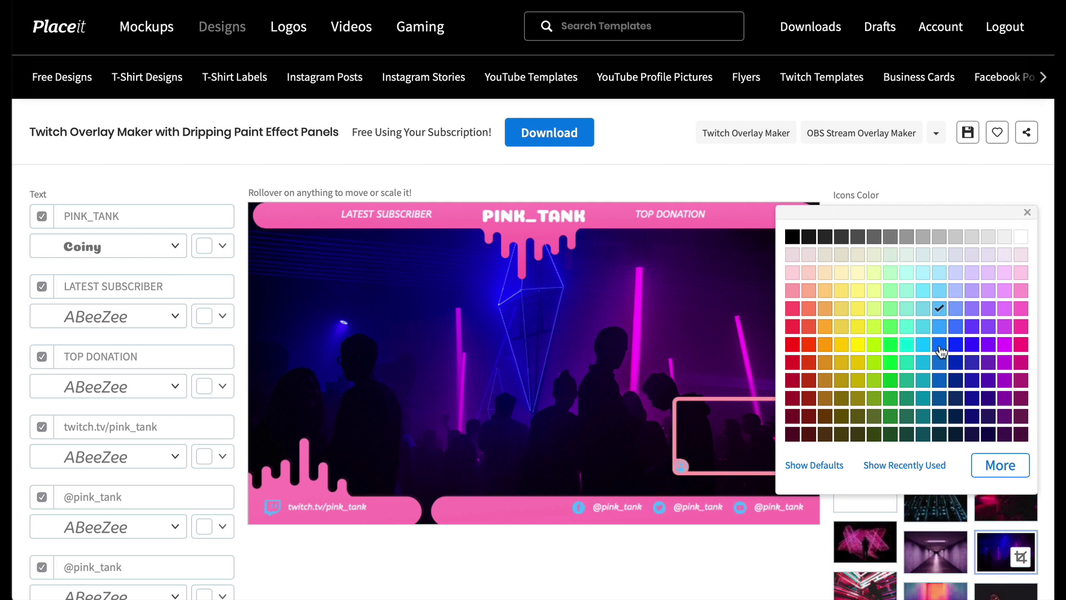
{"action": "left_click", "coordinate": [972, 345]}
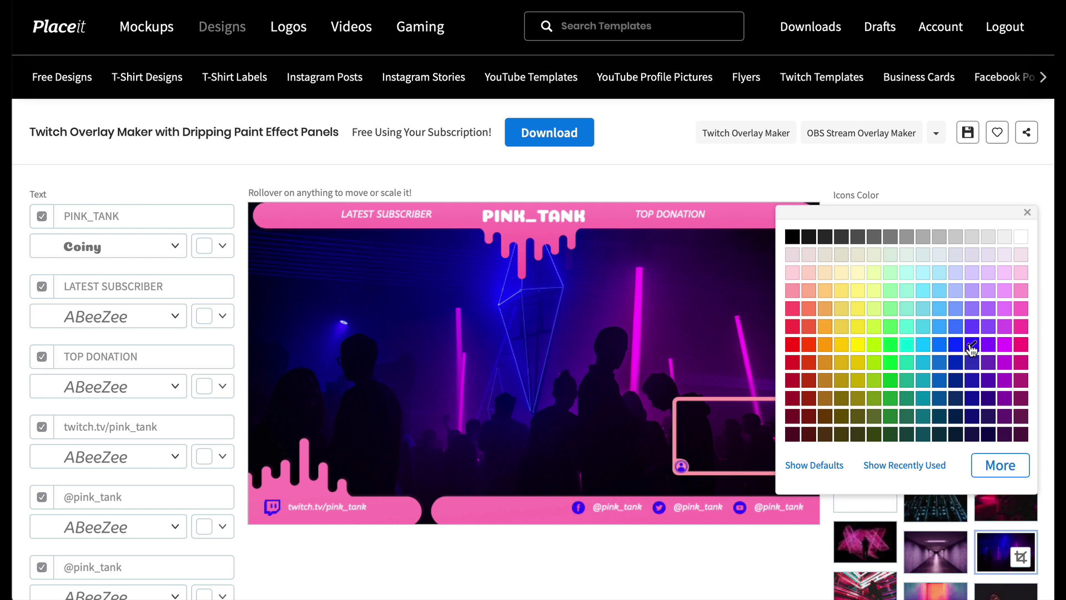
{"action": "left_click", "coordinate": [1027, 214]}
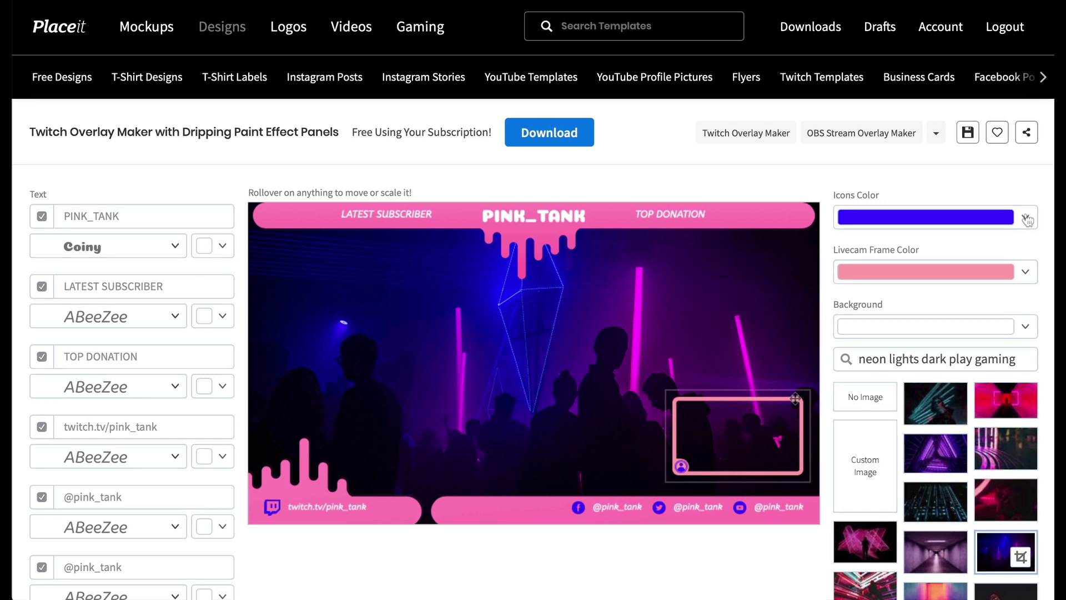
- Set the Livecam Frame Color to the same saturated blue-violet as the icons
{"action": "left_click", "coordinate": [1024, 275]}
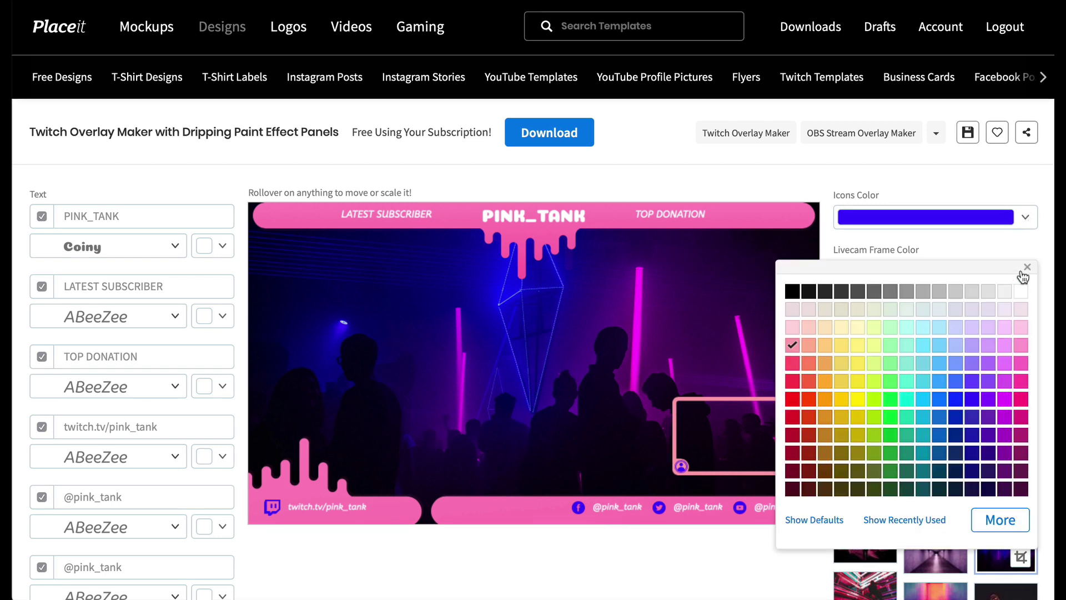
{"action": "left_click", "coordinate": [971, 400]}
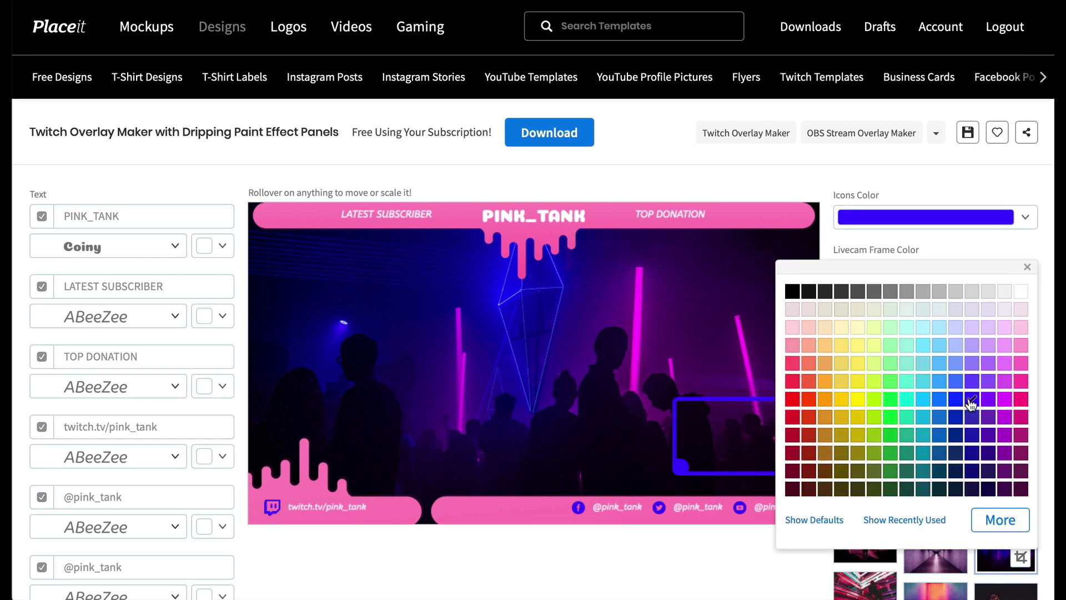
{"action": "left_click", "coordinate": [1028, 268]}
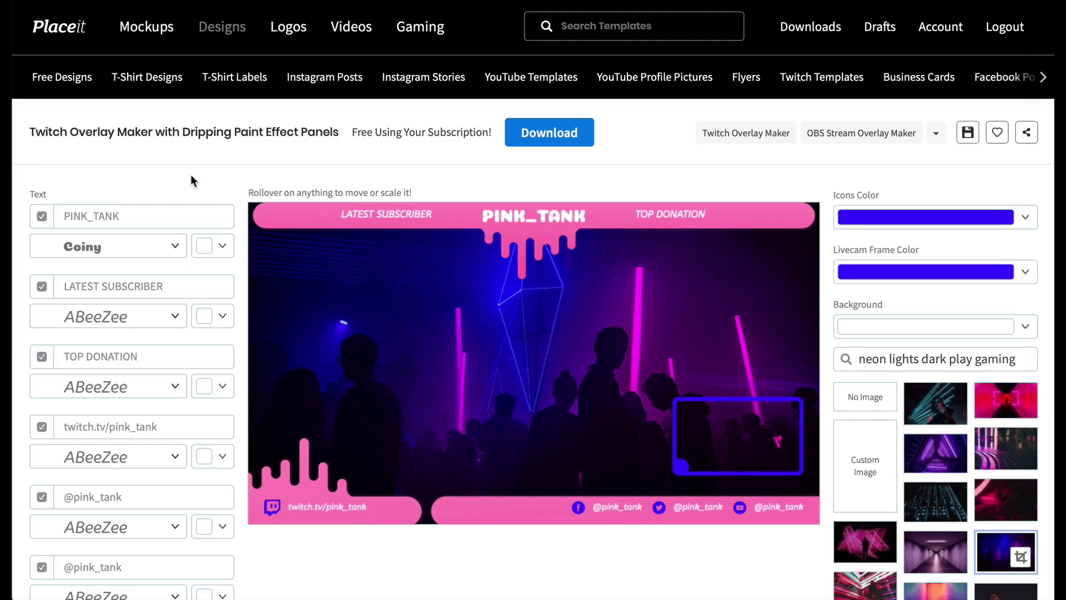
- Replace the overlay's main title text with DANCING_DIVA
{"action": "left_click", "coordinate": [154, 217]}
{"action": "left_click_drag", "start_coordinate": [129, 216], "coordinate": [61, 207]}
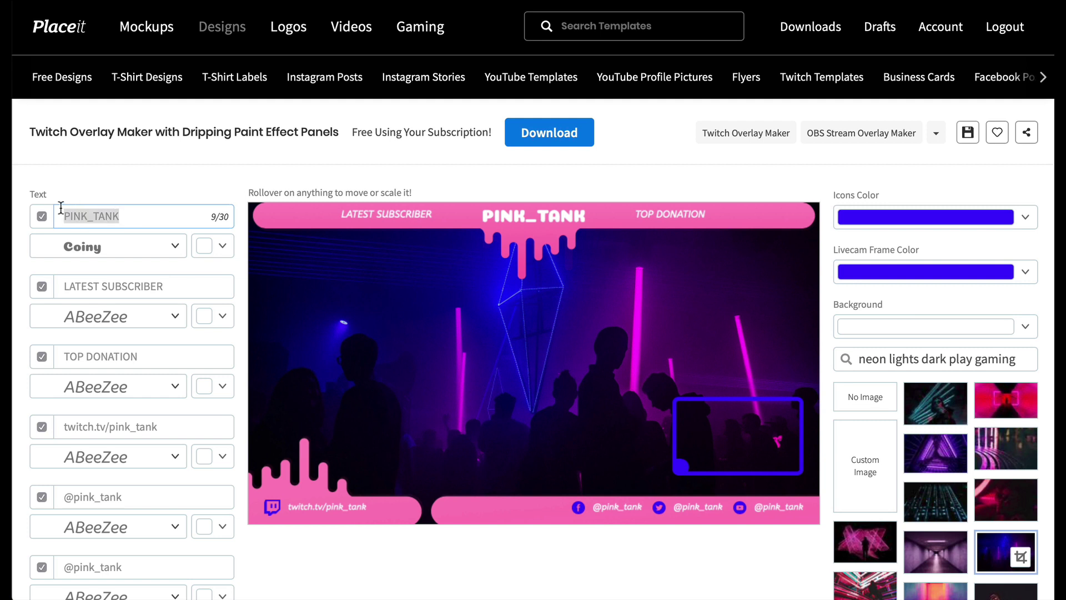
{"action": "type", "text": "DA"}
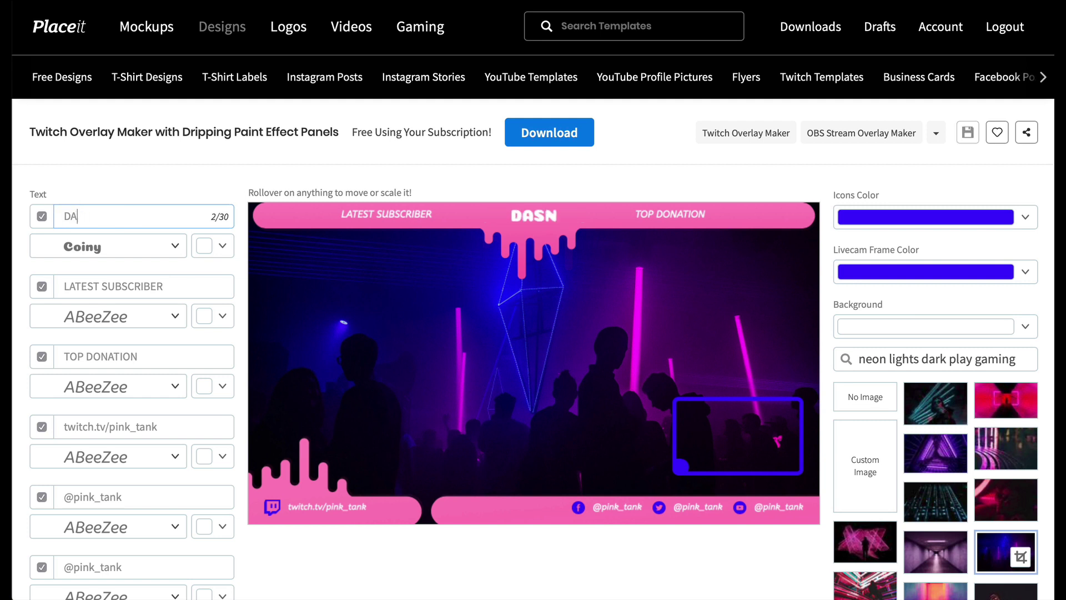
{"action": "type", "text": "NCING"}
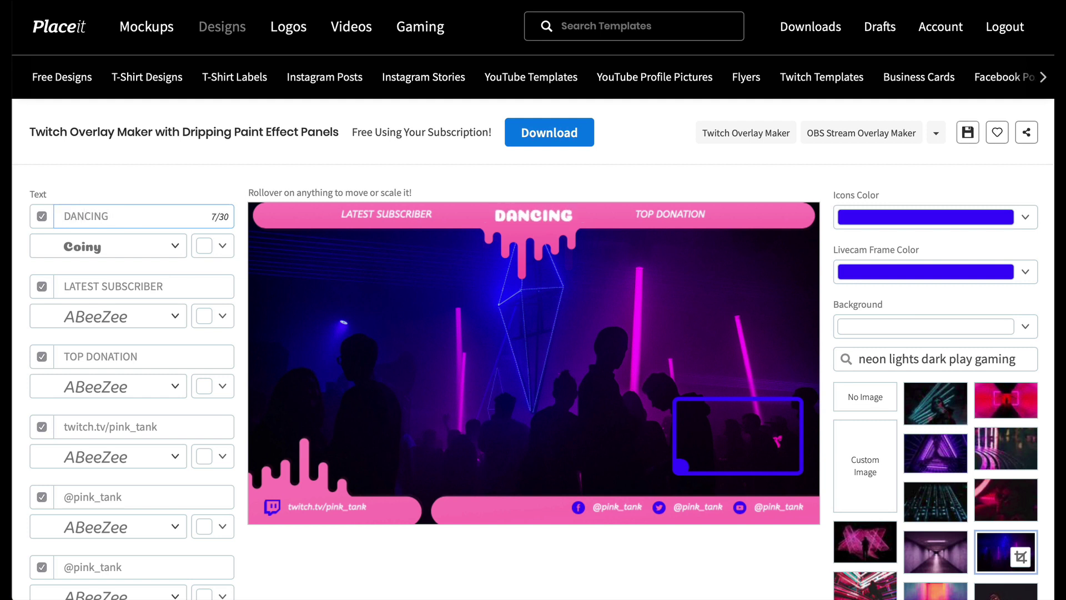
{"action": "type", "text": "_DIVA"}
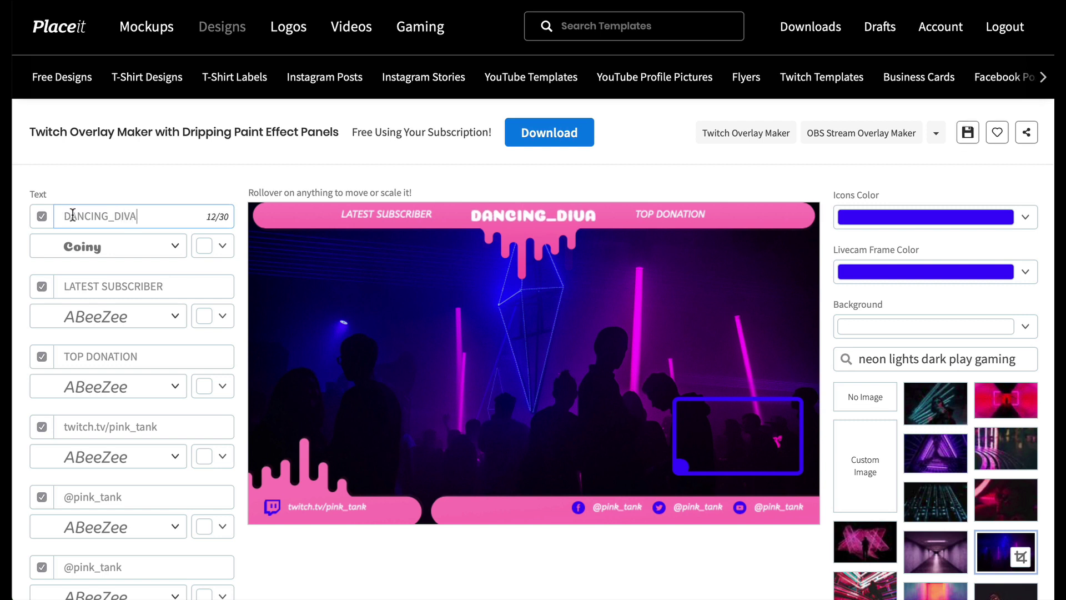
- Try the Baloo font on the DANCING_DIVA title, then set it to Graduate
{"action": "left_click", "coordinate": [173, 247]}
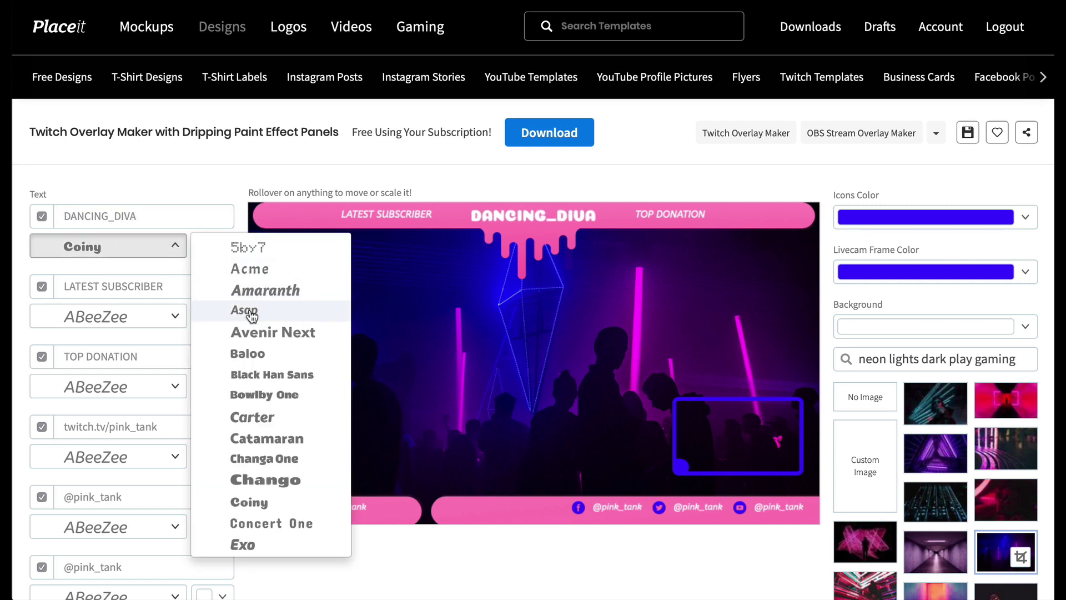
{"action": "left_click", "coordinate": [263, 355]}
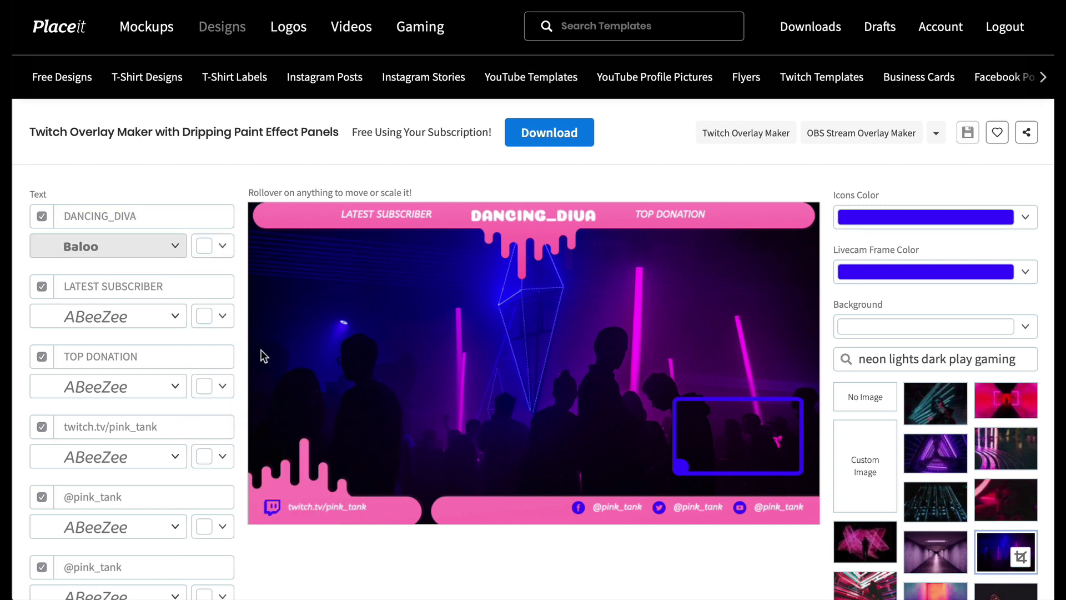
{"action": "left_click", "coordinate": [176, 247]}
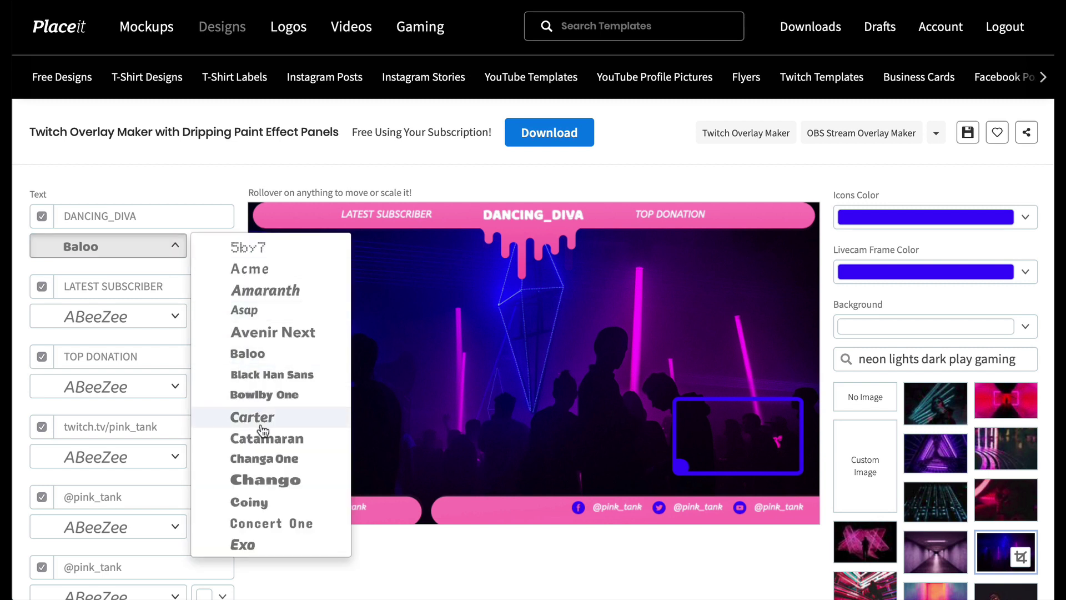
{"action": "scroll", "coordinate": [266, 489], "scroll_direction": "down", "scroll_amount": 2}
{"action": "scroll", "coordinate": [271, 485], "scroll_direction": "down", "scroll_amount": 3}
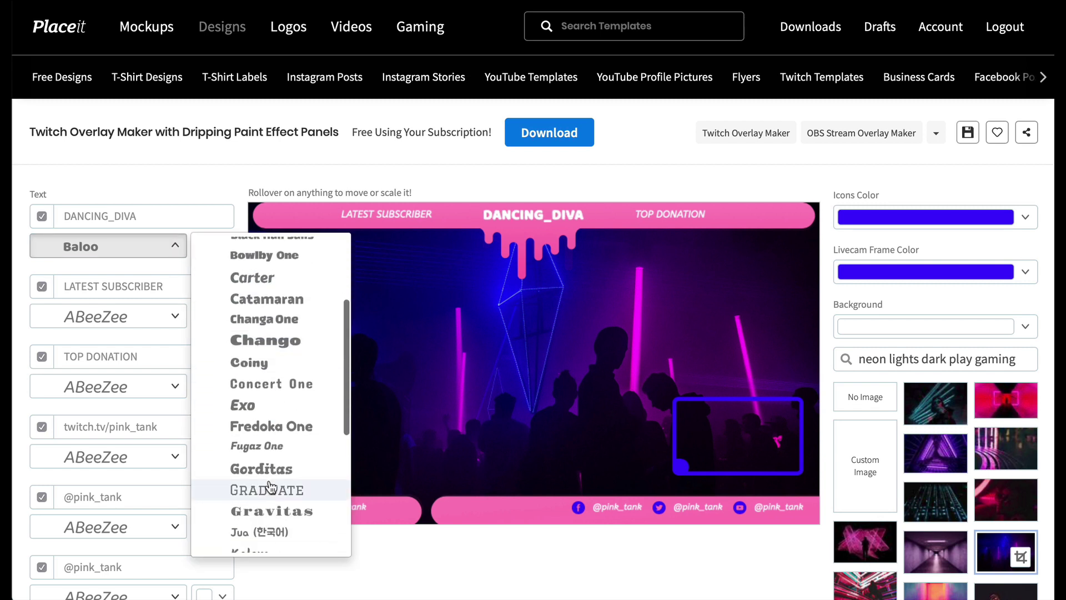
{"action": "left_click", "coordinate": [269, 487]}
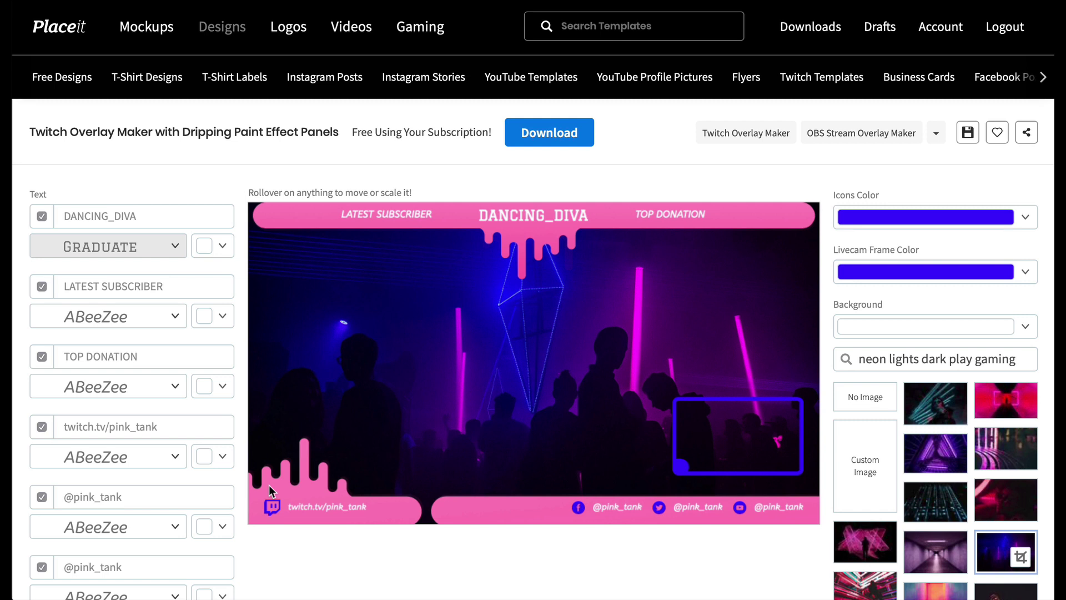
- Try pale cyan, pale pink and dark magenta for the title text color, then set it back to white
{"action": "left_click", "coordinate": [223, 248]}
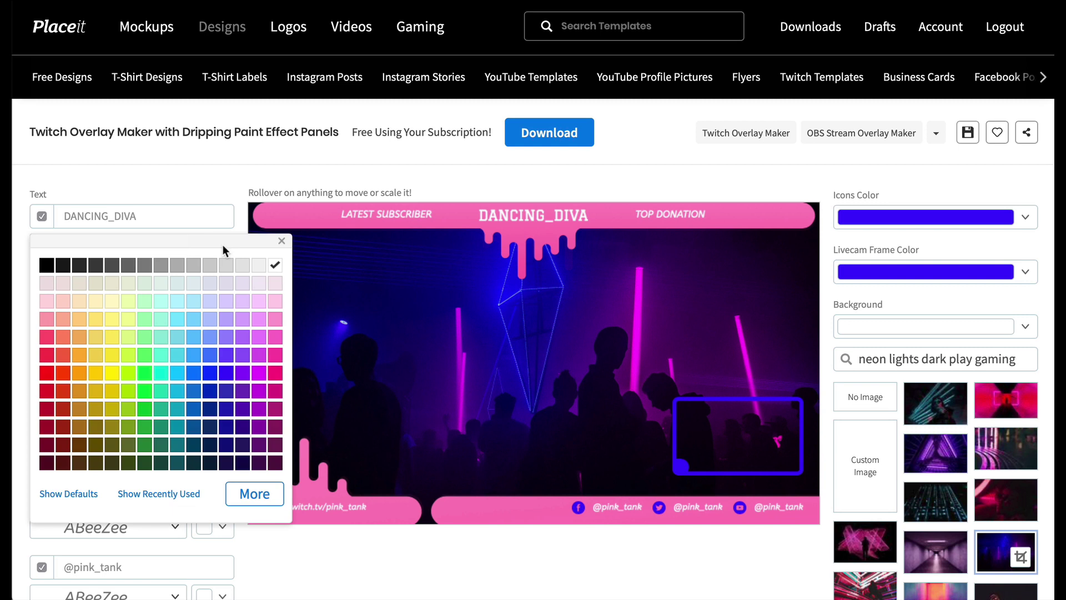
{"action": "left_click", "coordinate": [179, 284]}
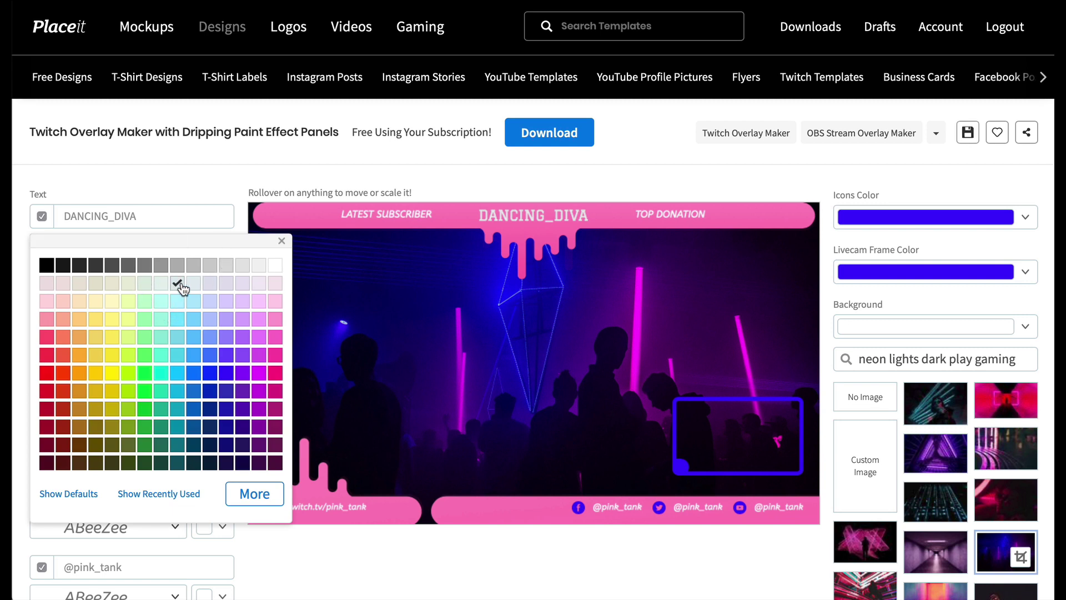
{"action": "left_click", "coordinate": [276, 285]}
{"action": "left_click", "coordinate": [276, 410]}
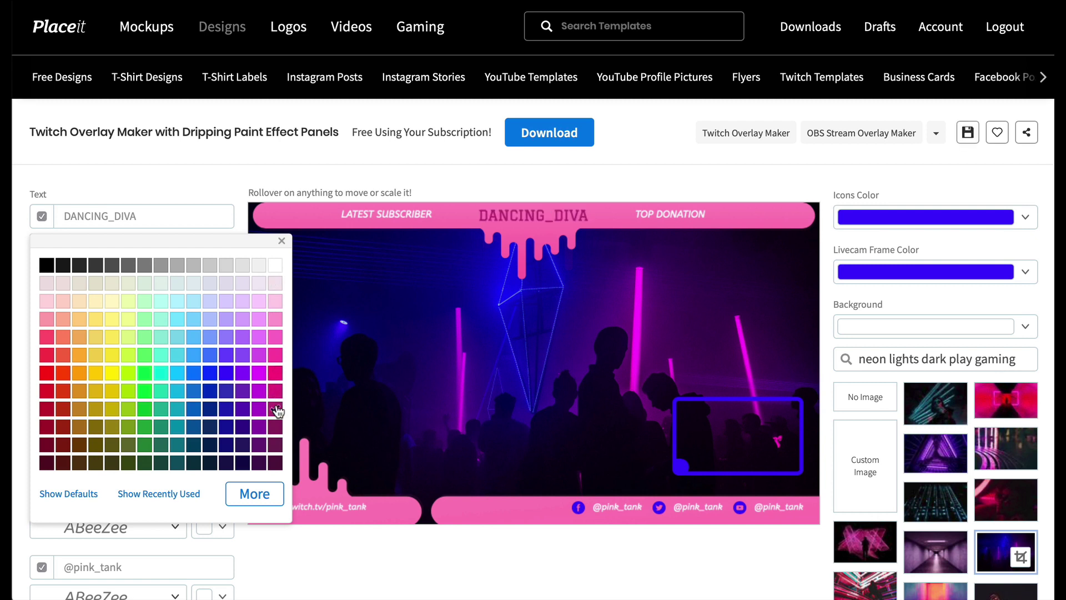
{"action": "left_click", "coordinate": [276, 267]}
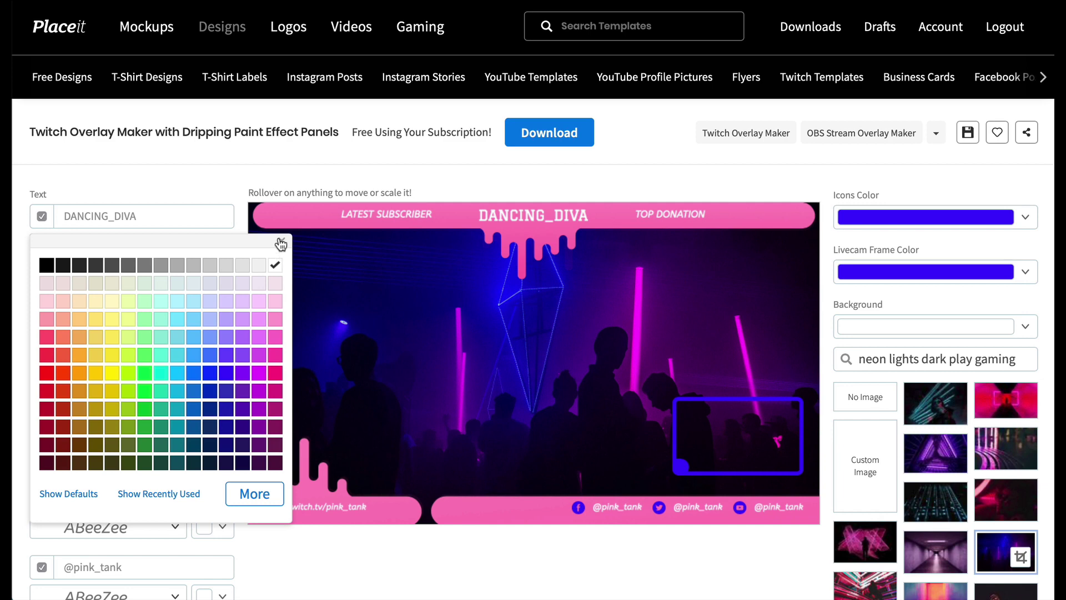
{"action": "left_click", "coordinate": [280, 241]}
- Set the two top-bar labels to bold Avenir Next and the Twitch address and social handles to regular Avenir Next
{"action": "left_click", "coordinate": [172, 314]}
{"action": "left_click", "coordinate": [172, 388]}
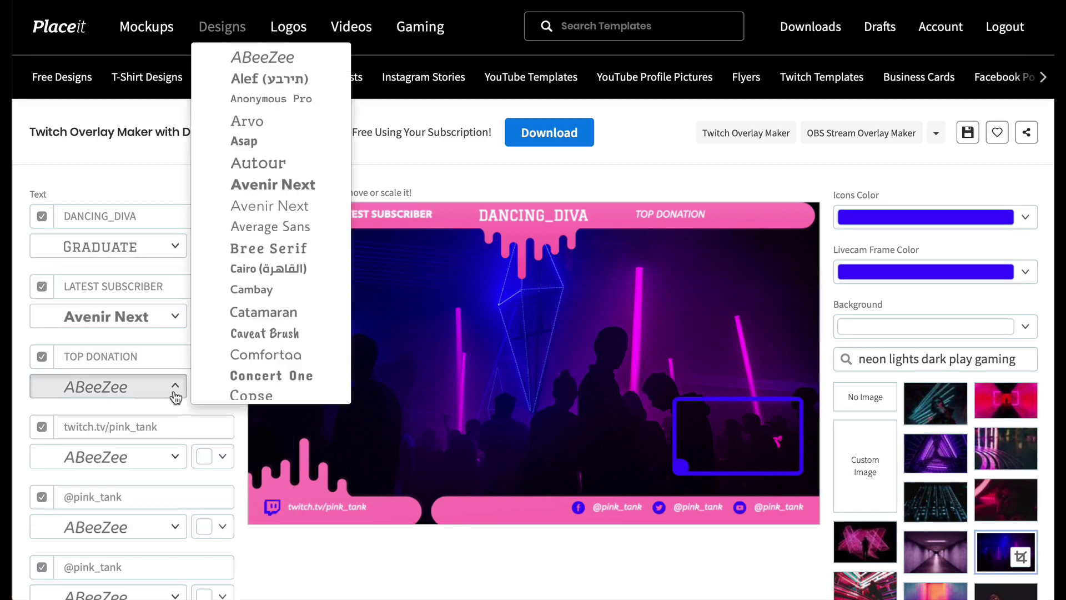
{"action": "left_click", "coordinate": [171, 457]}
{"action": "left_click", "coordinate": [171, 527]}
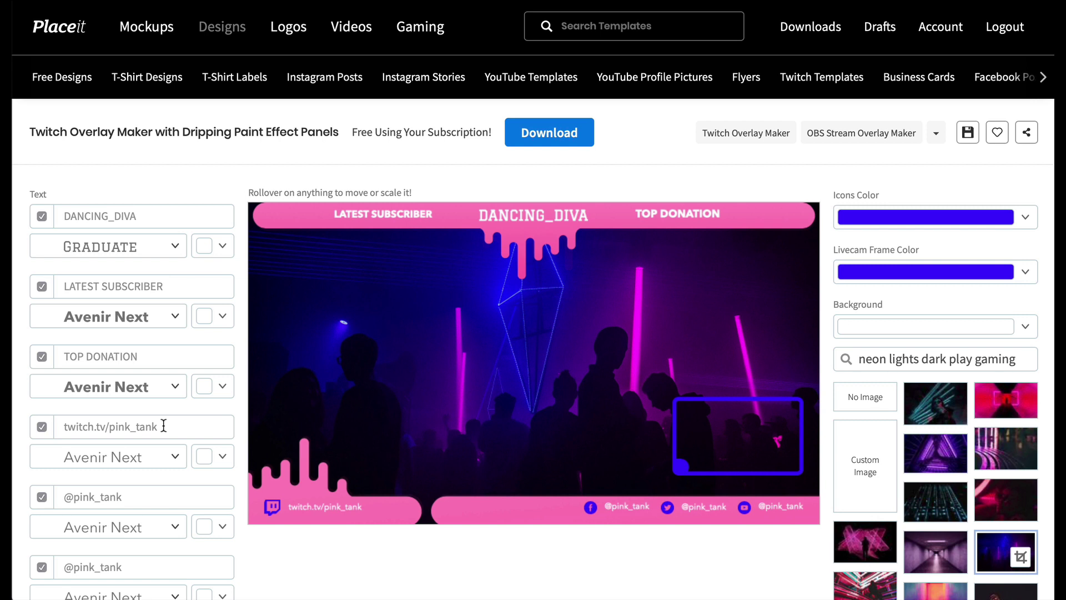
- Change the Twitch address text to twitch.tv/dancing_diva
{"action": "left_click", "coordinate": [163, 426]}
{"action": "left_click_drag", "start_coordinate": [164, 426], "coordinate": [109, 427]}
{"action": "type", "text": "dancing_diva"}
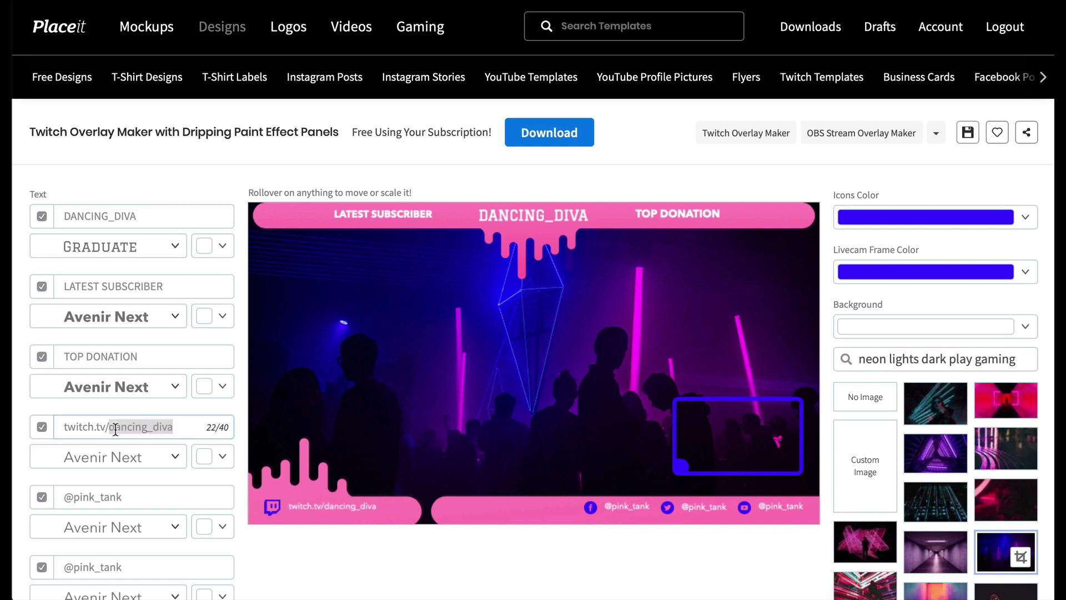
{"action": "left_click_drag", "start_coordinate": [132, 495], "coordinate": [72, 496]}
{"action": "type", "text": "dancing_diva"}
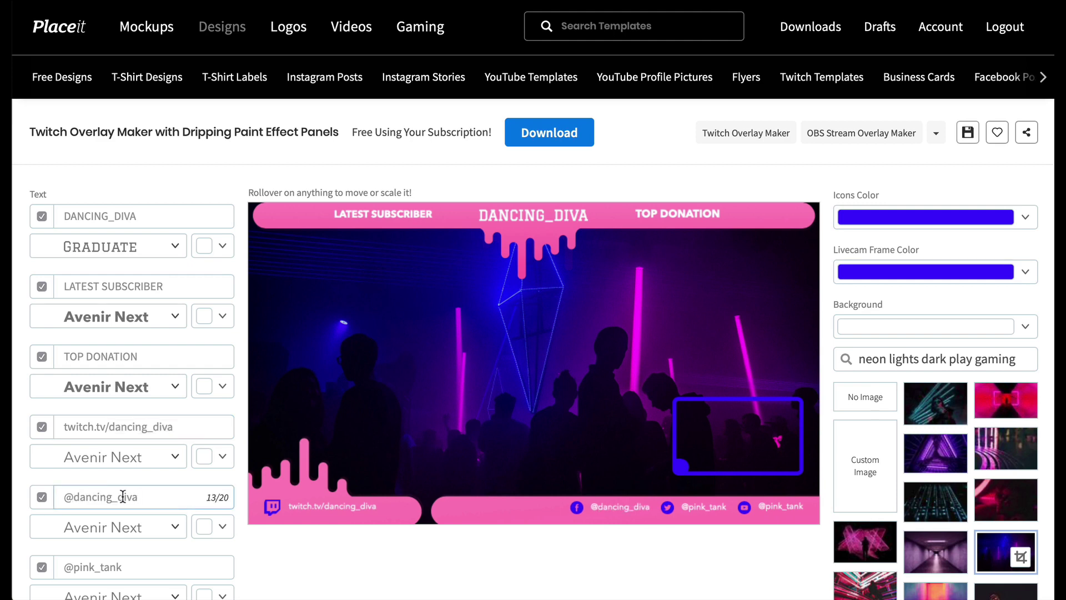
{"action": "scroll", "coordinate": [127, 472], "scroll_direction": "down", "scroll_amount": 3}
{"action": "left_click_drag", "start_coordinate": [122, 416], "coordinate": [79, 414]}
{"action": "type", "text": "dancing_diva"}
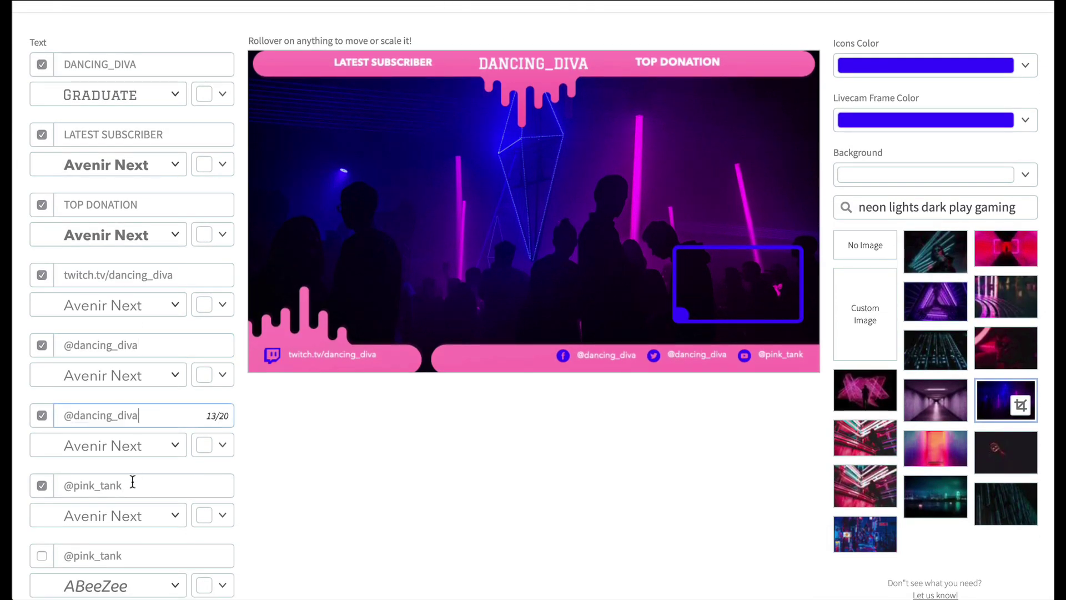
{"action": "left_click_drag", "start_coordinate": [134, 486], "coordinate": [74, 486]}
{"action": "type", "text": "dancing_diva"}
- Move the Facebook and Twitter icons with their handles apart so the social links spread across the bottom bar
{"action": "scroll", "coordinate": [496, 508], "scroll_direction": "up", "scroll_amount": 3}
{"action": "left_click_drag", "start_coordinate": [496, 508], "coordinate": [453, 507]}
{"action": "left_click_drag", "start_coordinate": [579, 512], "coordinate": [484, 510]}
{"action": "left_click_drag", "start_coordinate": [639, 507], "coordinate": [581, 512]}
{"action": "left_click_drag", "start_coordinate": [672, 507], "coordinate": [625, 507]}
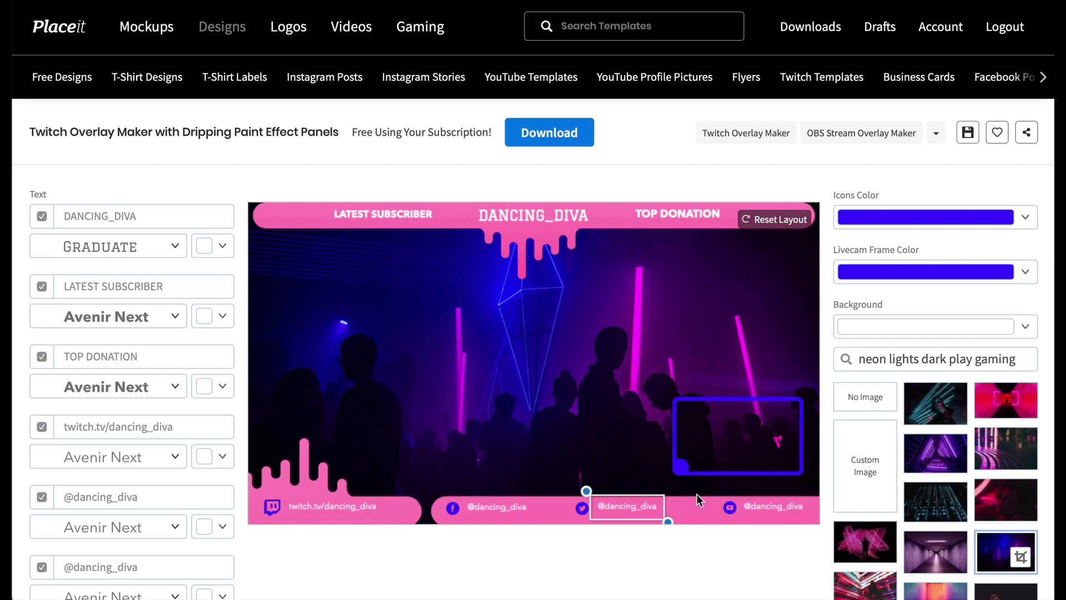
- Move LATEST SUBSCRIBER and TOP DONATION toward the outer ends of the top bar and slightly enlarge the livecam frame
{"action": "left_click_drag", "start_coordinate": [405, 218], "coordinate": [344, 225]}
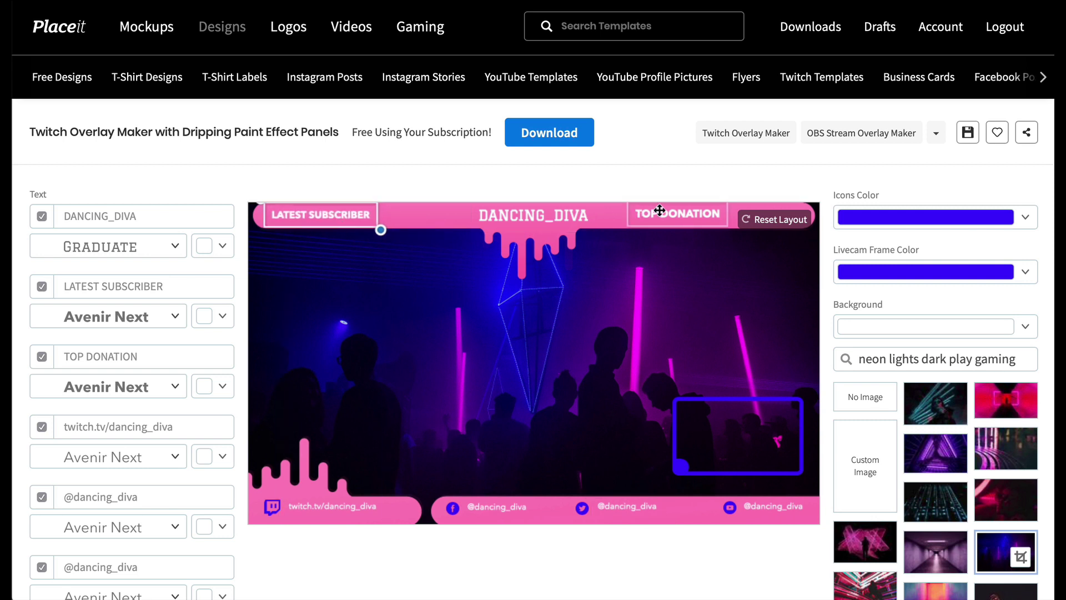
{"action": "left_click_drag", "start_coordinate": [672, 218], "coordinate": [748, 220]}
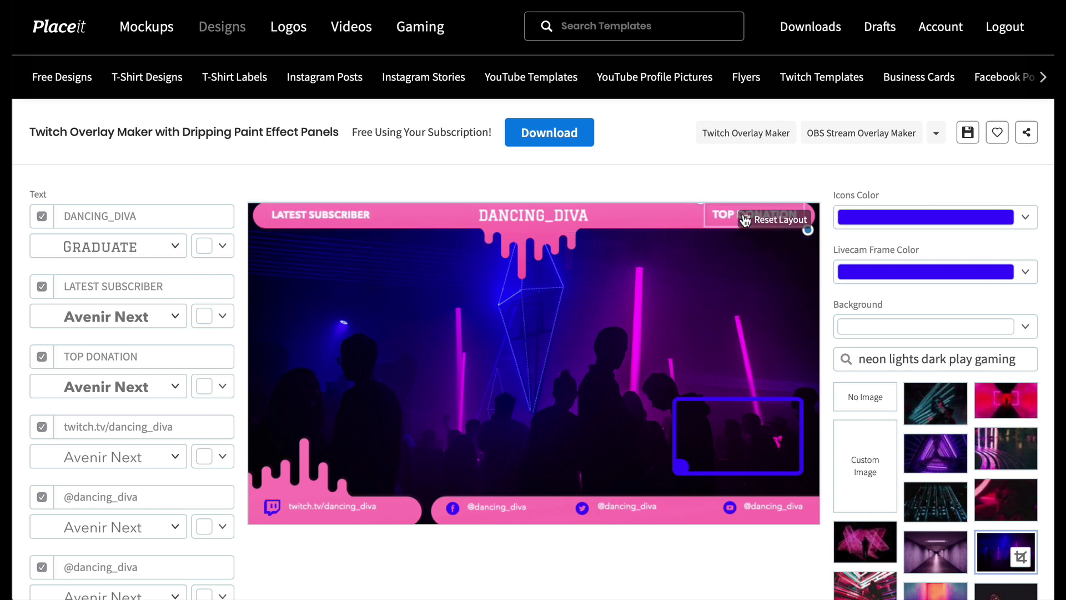
{"action": "left_click", "coordinate": [727, 398]}
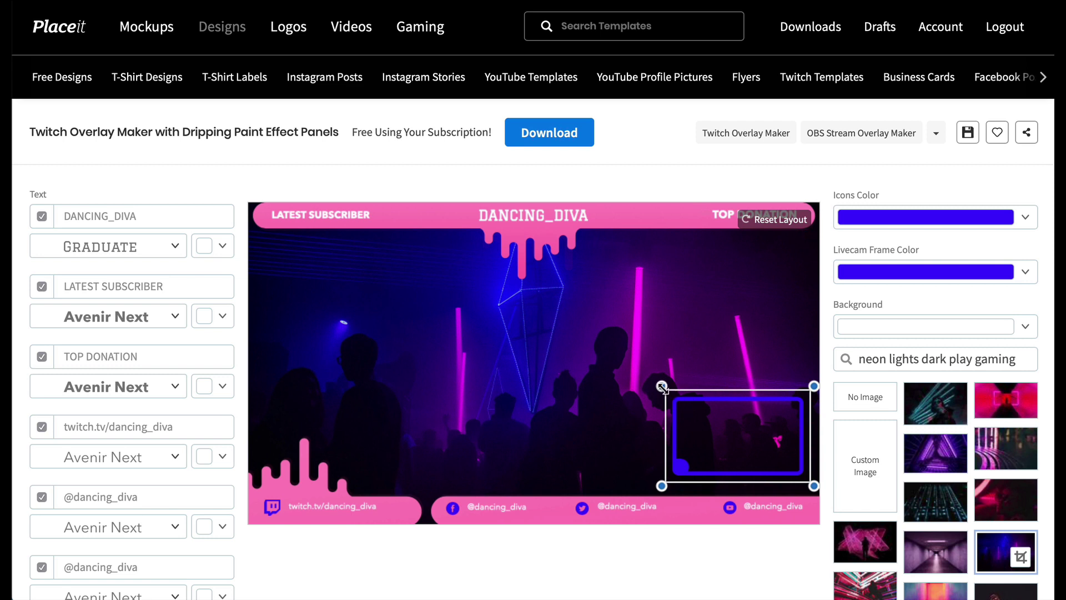
{"action": "mouse_move", "coordinate": [661, 386]}
{"action": "left_mouse_down"}
{"action": "mouse_move", "coordinate": [610, 350]}
{"action": "mouse_move", "coordinate": [646, 376]}
{"action": "left_mouse_up"}
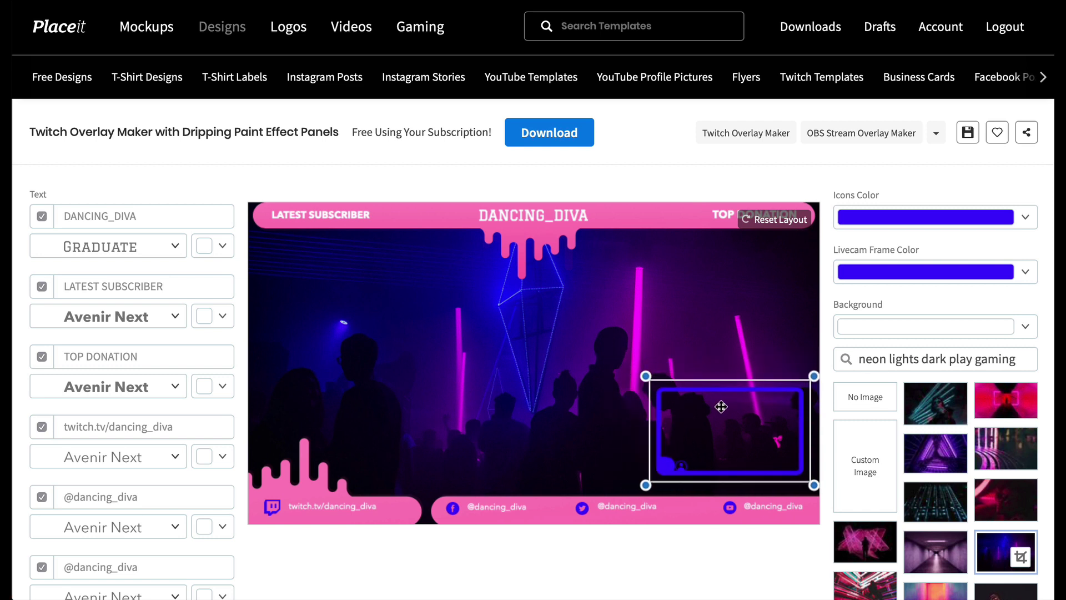
- Try moving the livecam frame, title and both labels around the background, then reset the layout
{"action": "left_click_drag", "start_coordinate": [720, 390], "coordinate": [687, 263]}
{"action": "left_click_drag", "start_coordinate": [407, 297], "coordinate": [532, 389]}
{"action": "left_click_drag", "start_coordinate": [544, 205], "coordinate": [544, 289]}
{"action": "left_click_drag", "start_coordinate": [337, 221], "coordinate": [331, 304]}
{"action": "left_click_drag", "start_coordinate": [721, 215], "coordinate": [699, 364]}
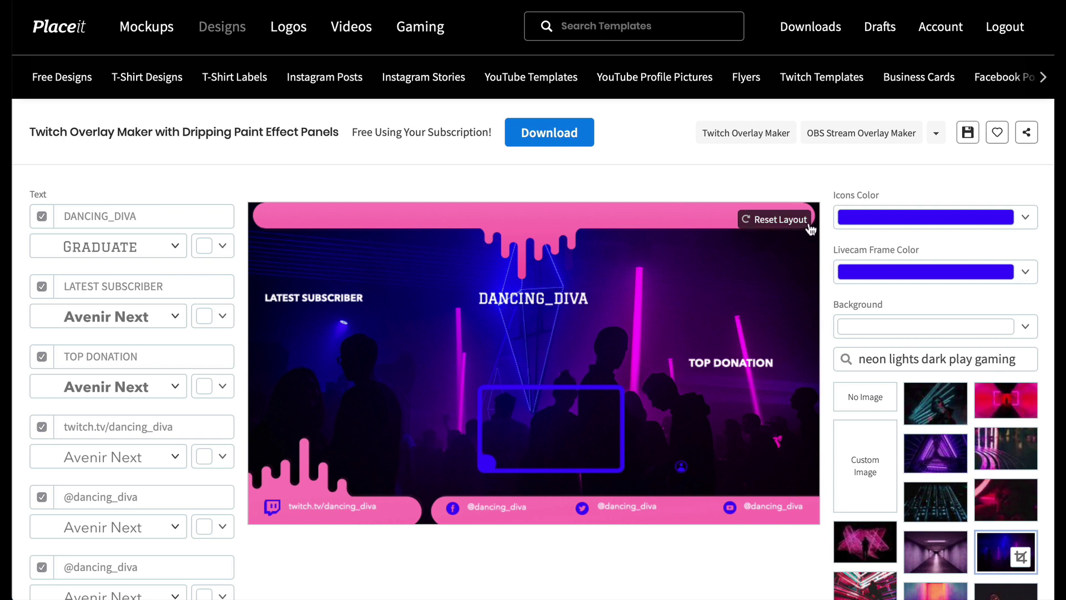
{"action": "left_click", "coordinate": [779, 221]}
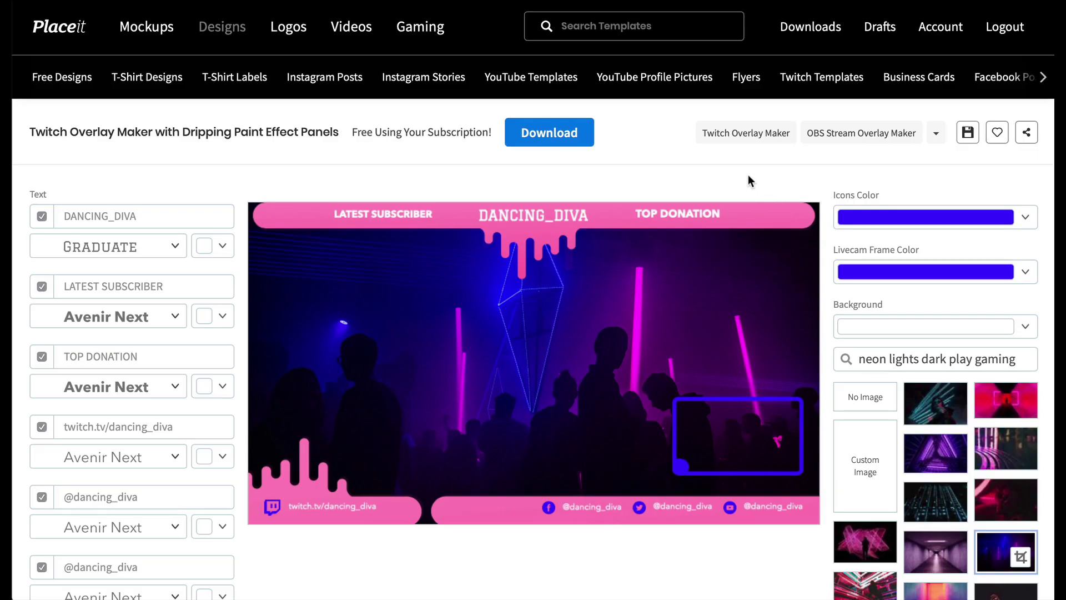
- Start downloading the finished overlay design
{"action": "left_click", "coordinate": [558, 142]}
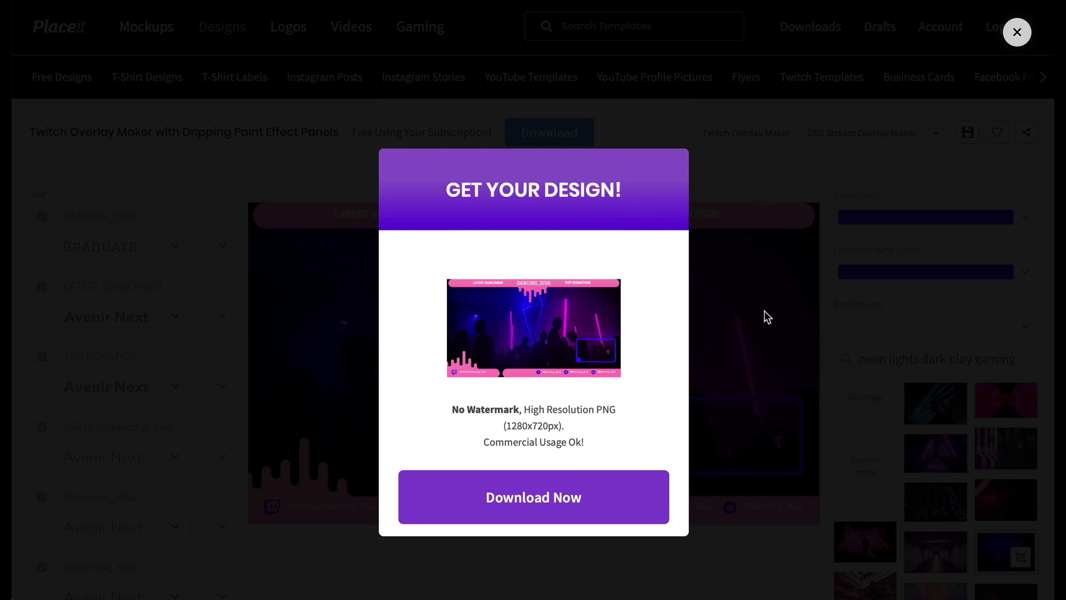